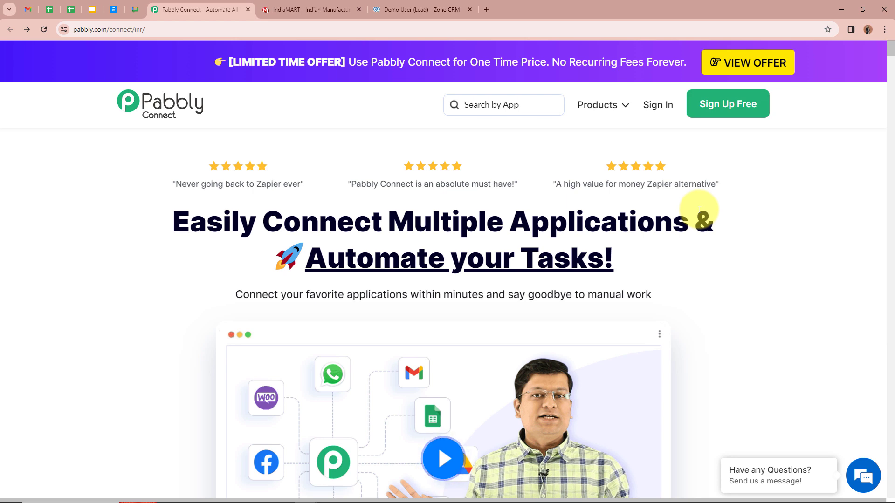
View the IndiaMART home page and the demo lead's record in Zoho CRM
click(312, 8)
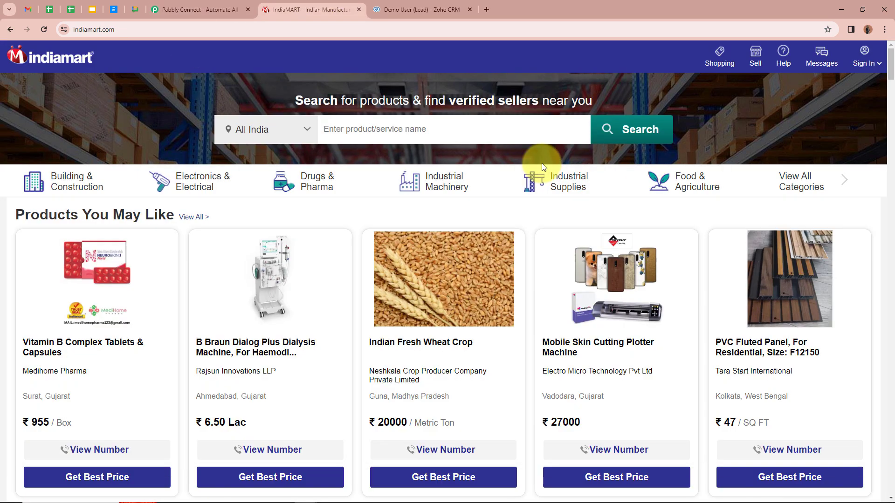
click(409, 10)
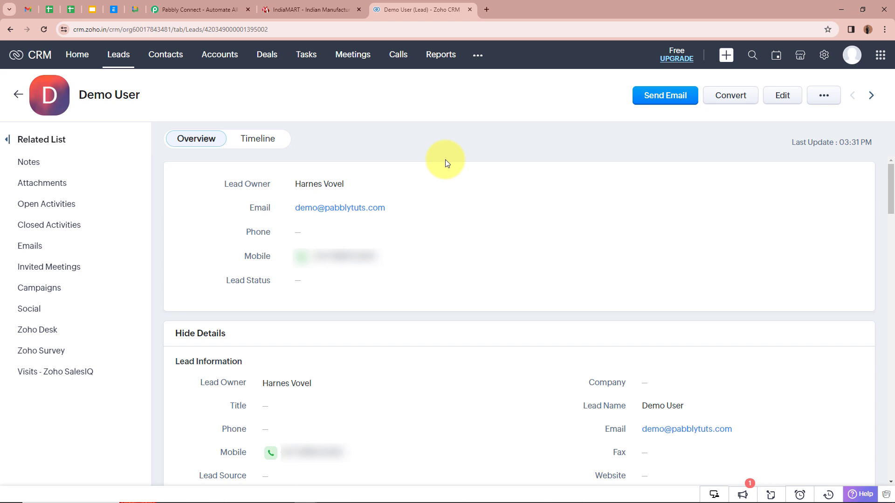
Return to the Pabbly site, sign in to the existing account and open the Pabbly Connect dashboard
click(192, 9)
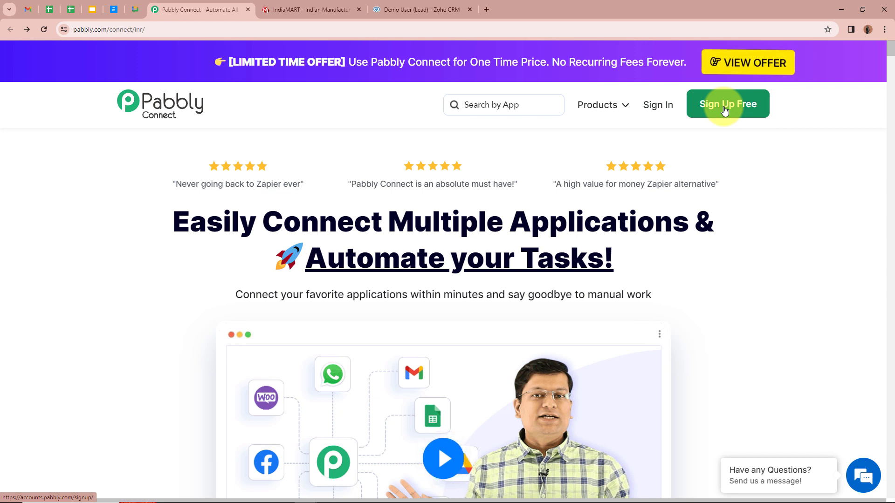
click(658, 107)
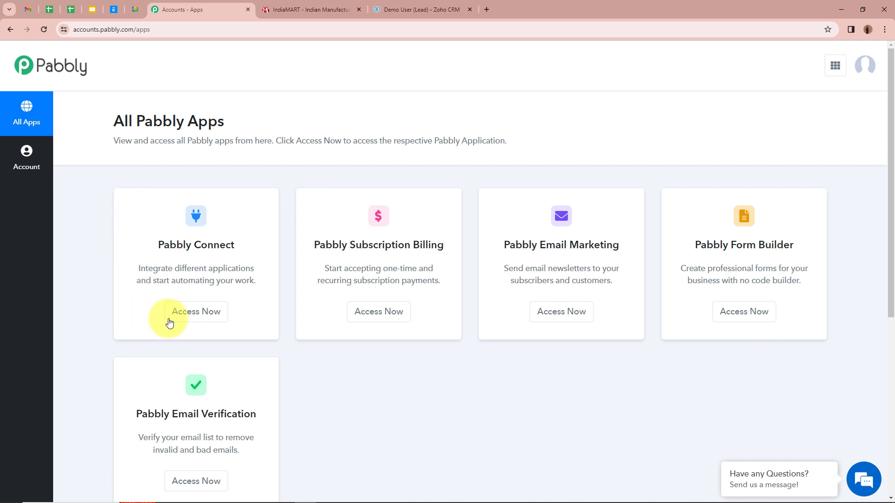
click(202, 314)
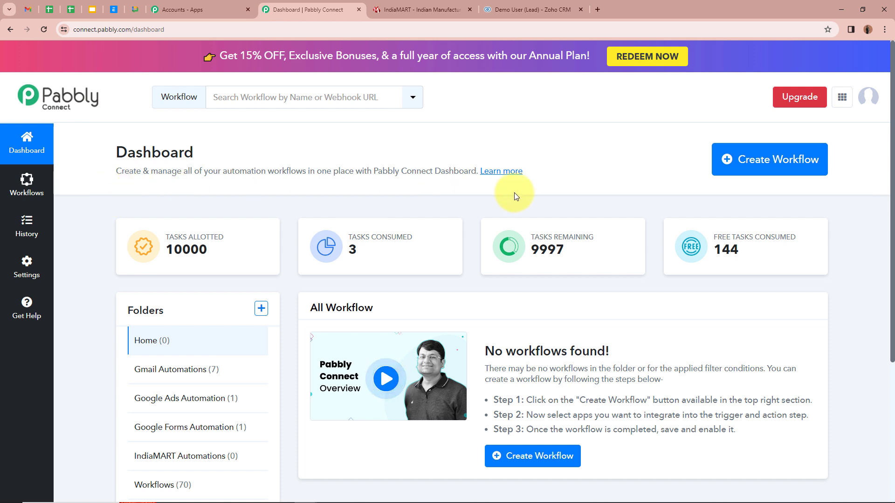
Create a workflow named "IndiaMART Automations" in the IndiaMART Automations folder
click(797, 169)
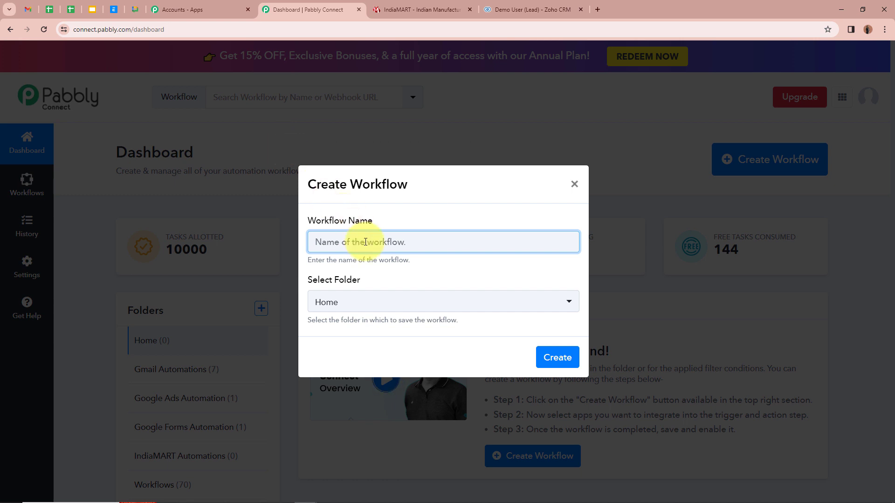
text(IndiaMART Automations)
click(427, 271)
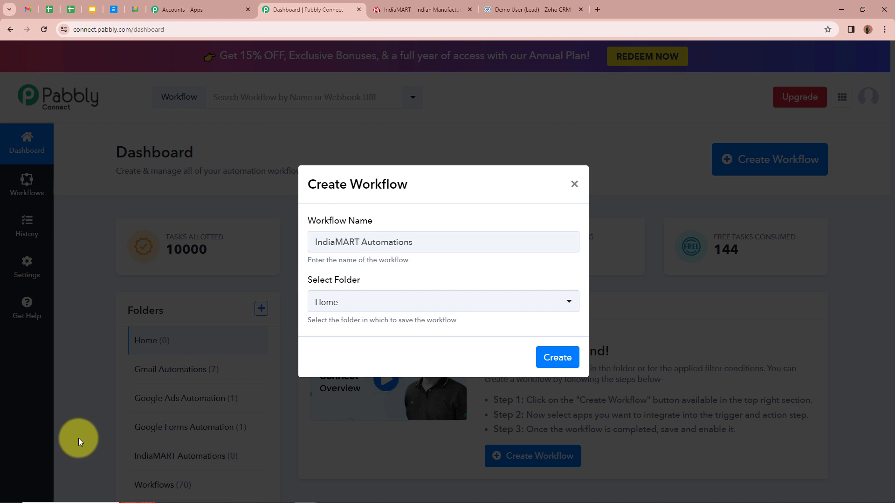
click(540, 307)
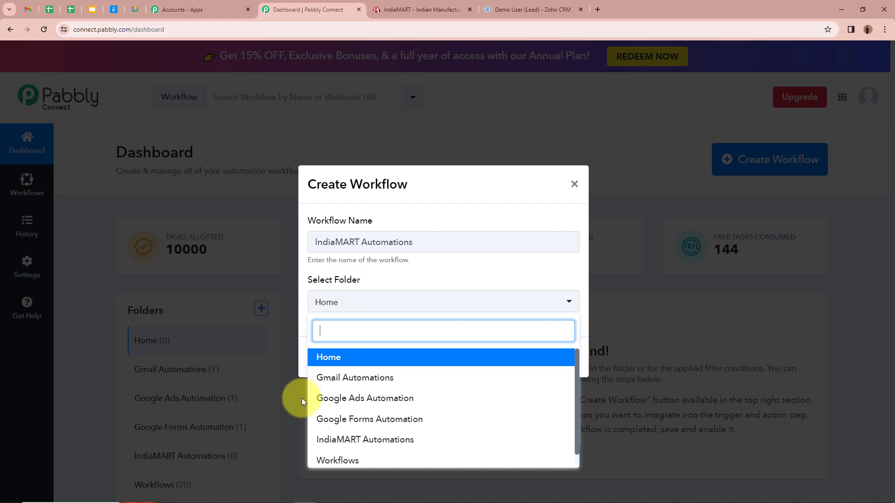
click(397, 440)
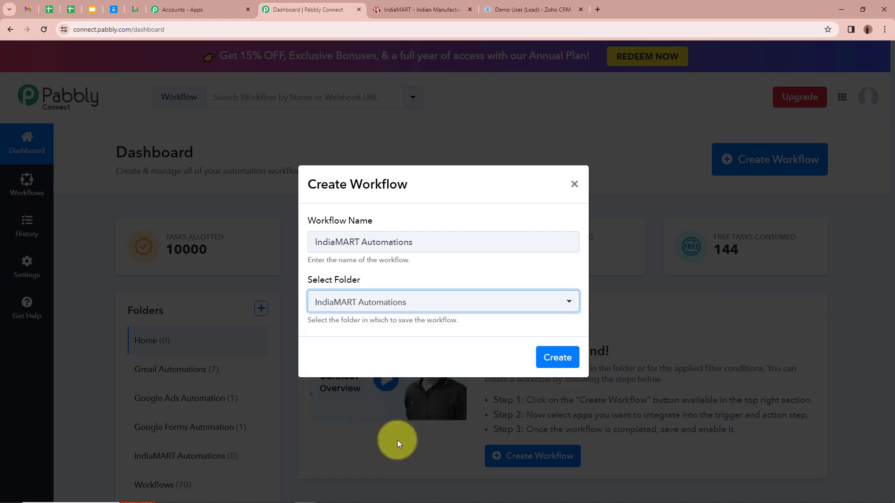
click(429, 368)
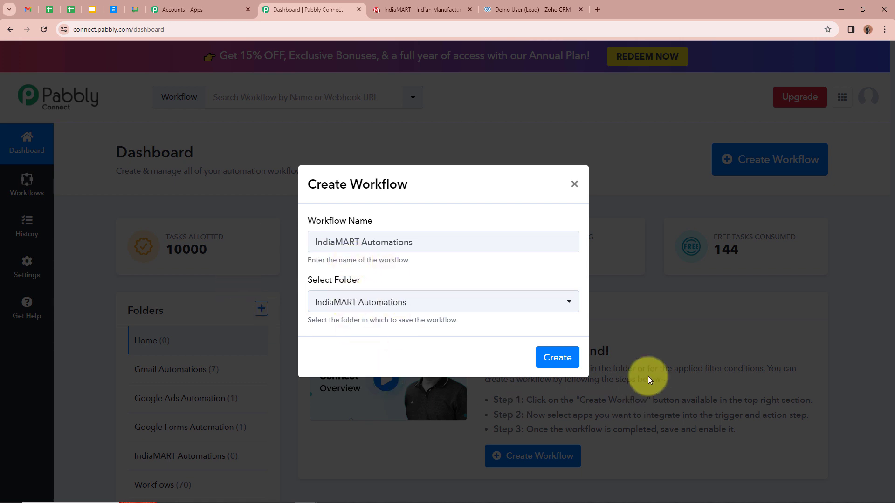
click(557, 357)
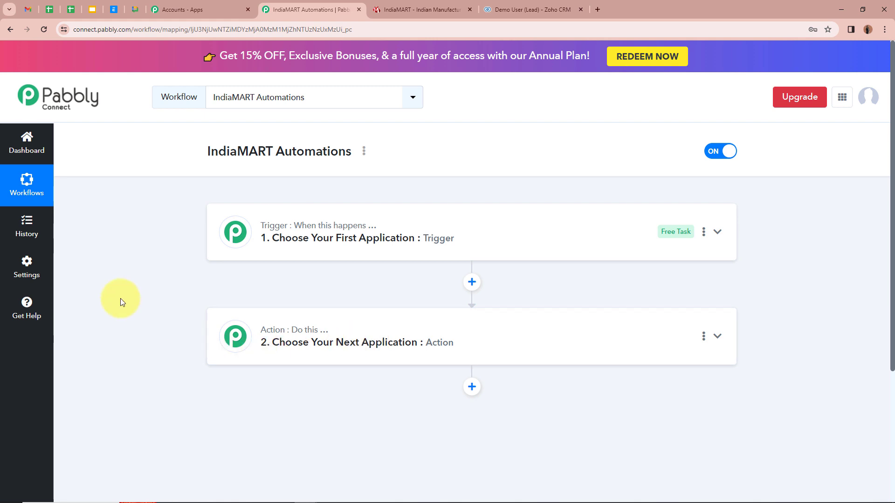
Set the workflow's trigger to the IndiaMART app with the New Leads event
click(718, 234)
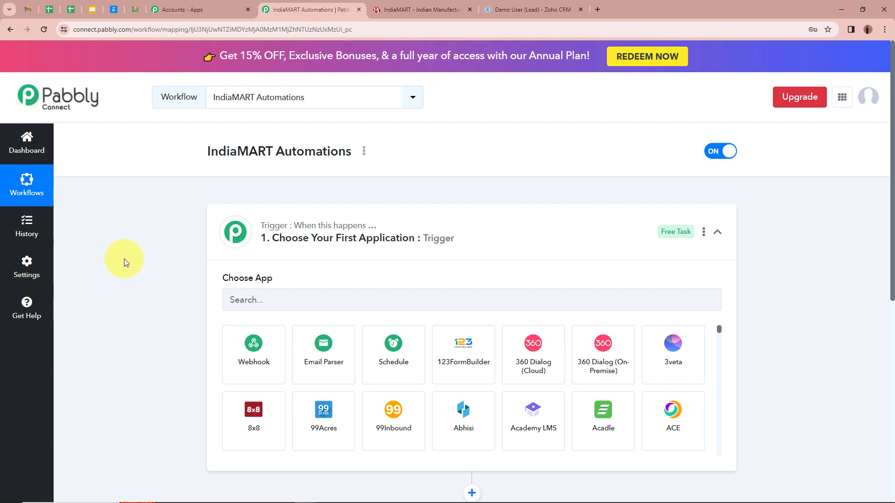
click(276, 304)
text(In)
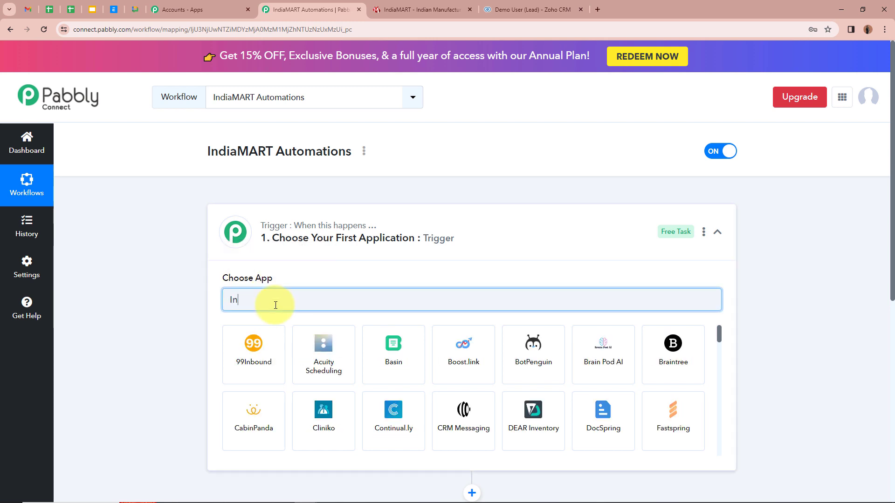
text(dia)
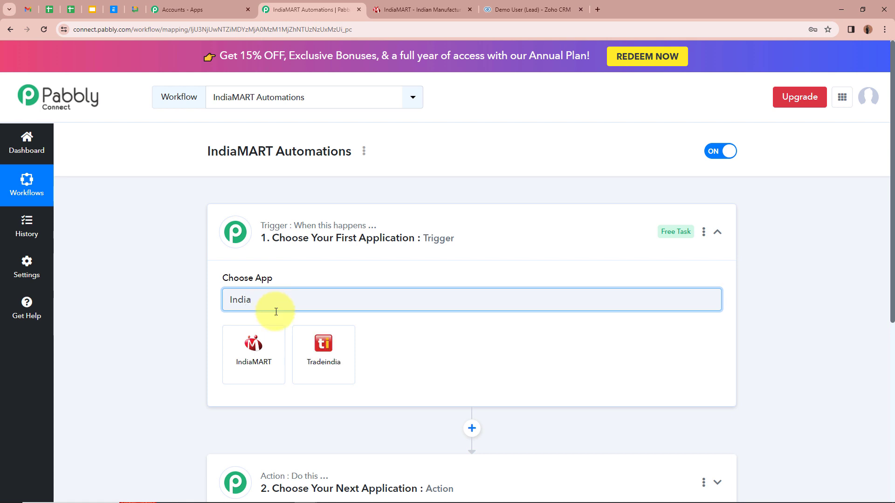
click(255, 365)
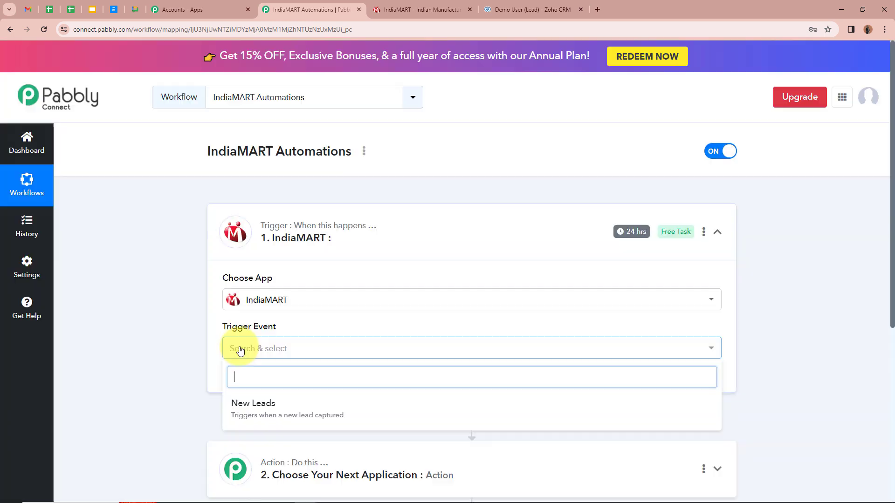
click(251, 410)
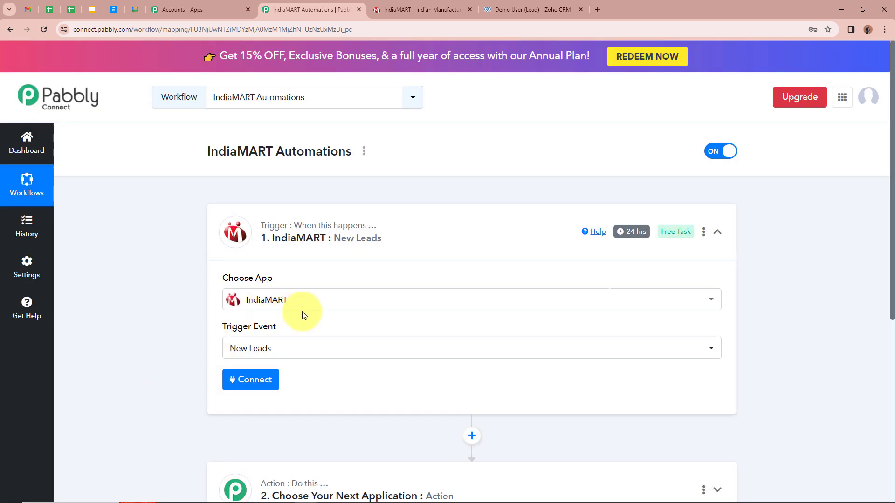
Start the IndiaMART connection and copy the current CRM API key from the IndiaMART seller account's settings
click(257, 380)
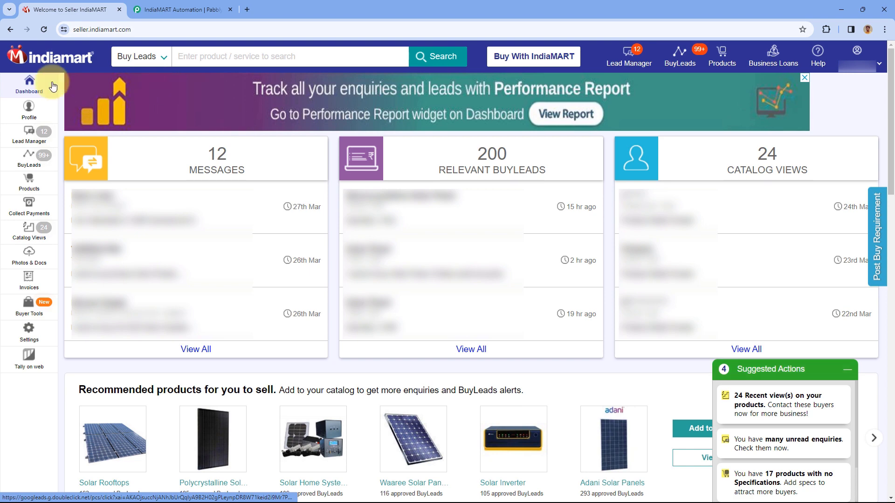
click(41, 331)
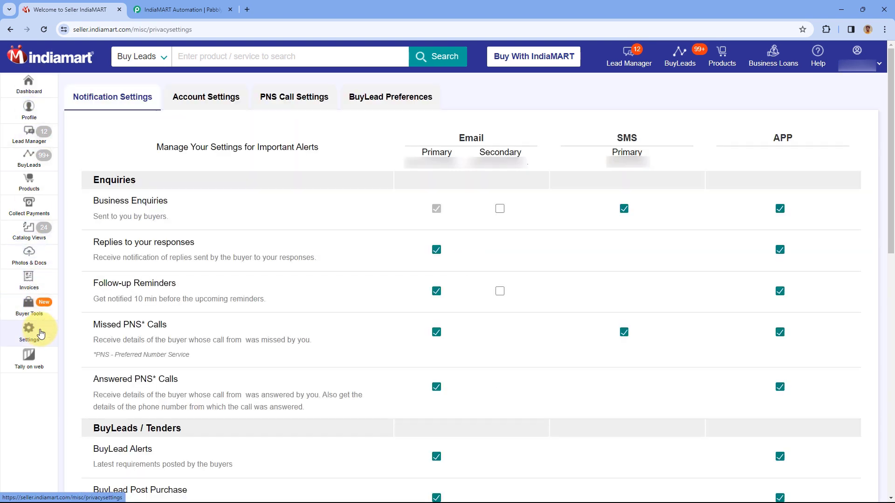
click(199, 106)
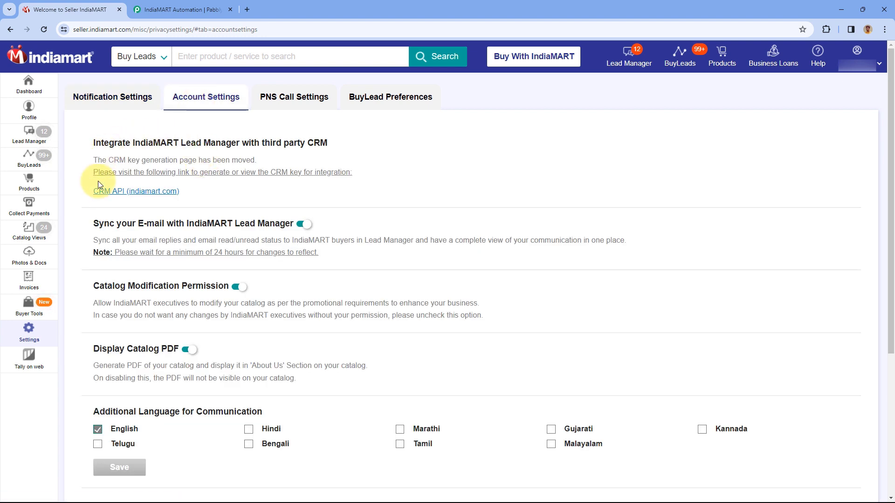
click(126, 195)
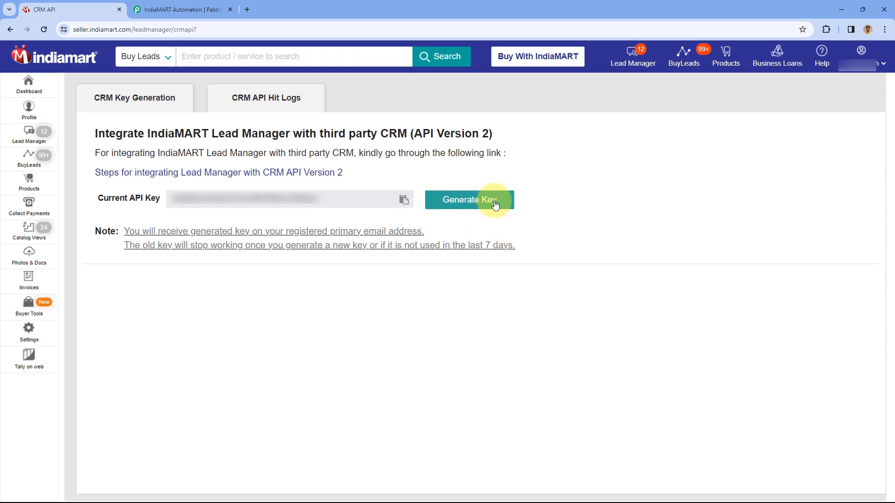
click(404, 200)
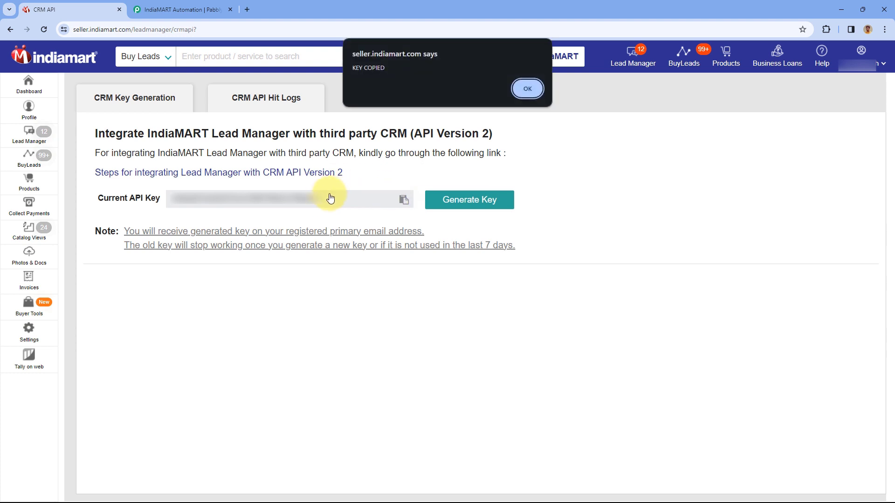
click(528, 85)
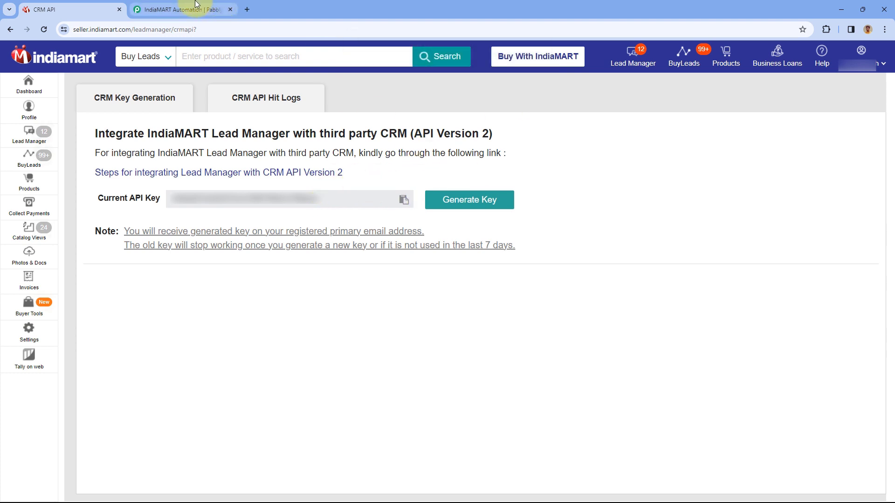
Paste the CRM key into the new IndiaMART connection in Pabbly Connect and save it
click(182, 9)
right_click(426, 302)
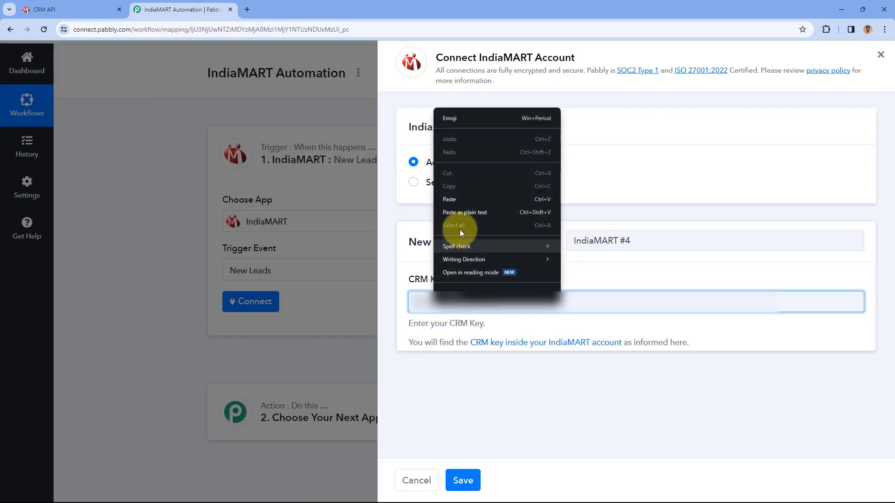
click(458, 197)
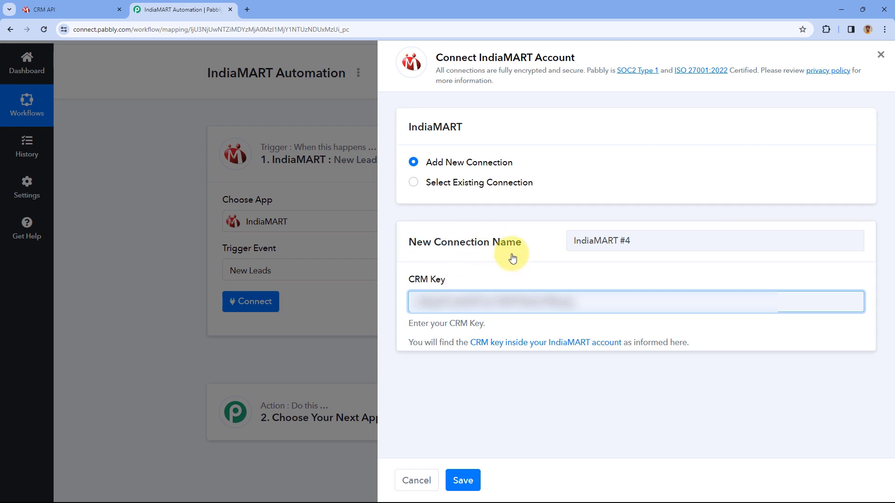
click(463, 480)
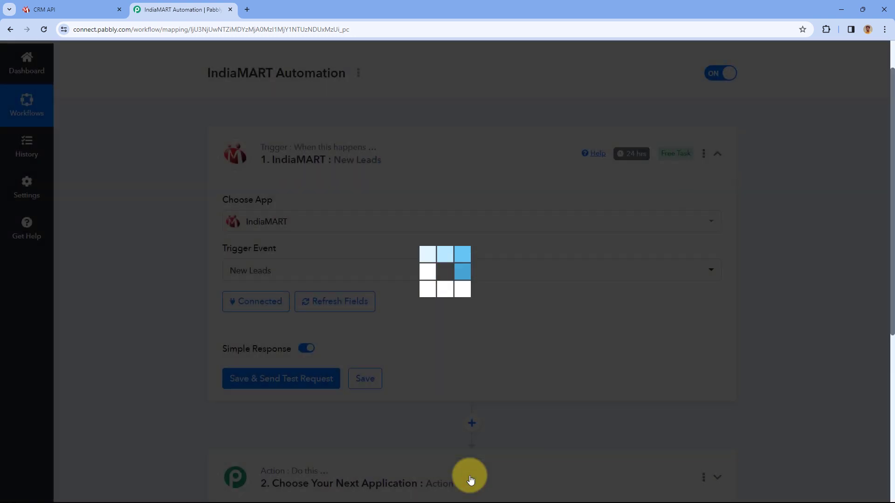
Save the IndiaMART New Leads trigger and send a test request with Simple Response enabled
scroll(179, 257, down, 1)
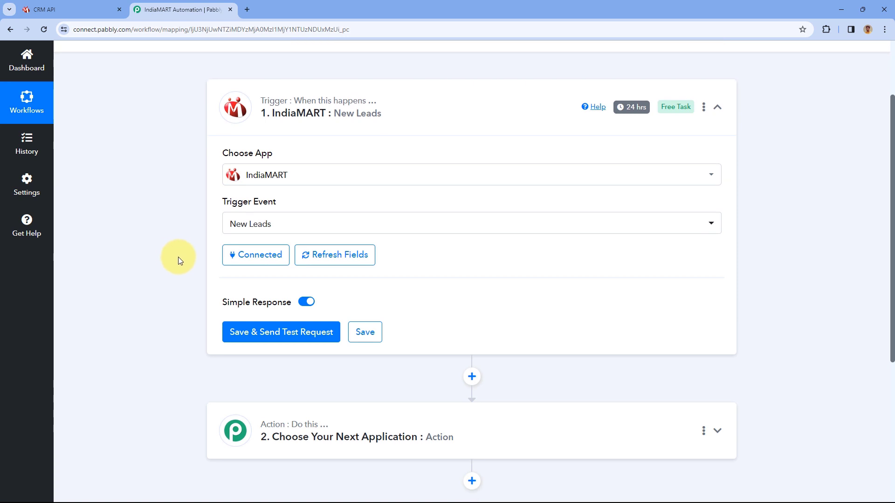
scroll(185, 247, down, 2)
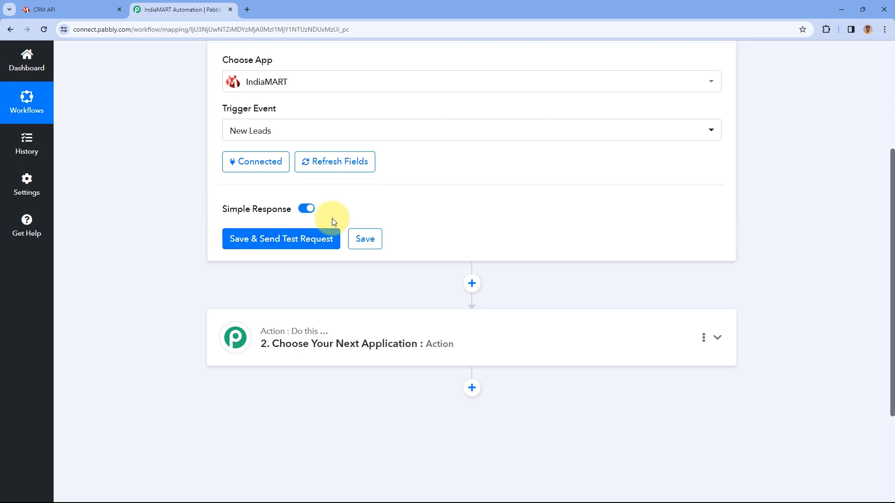
click(289, 237)
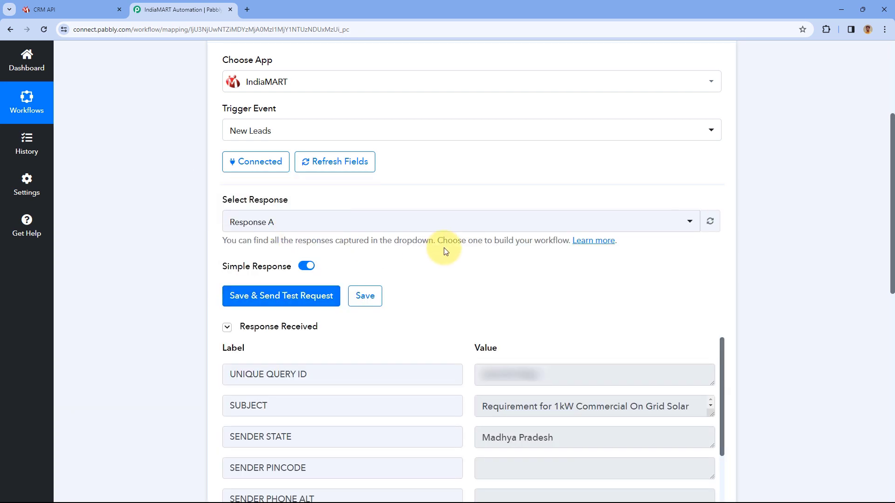
Examine the received lead response, checking the query ID, subject, sender state, name, mobile and email fields
scroll(452, 257, down, 2)
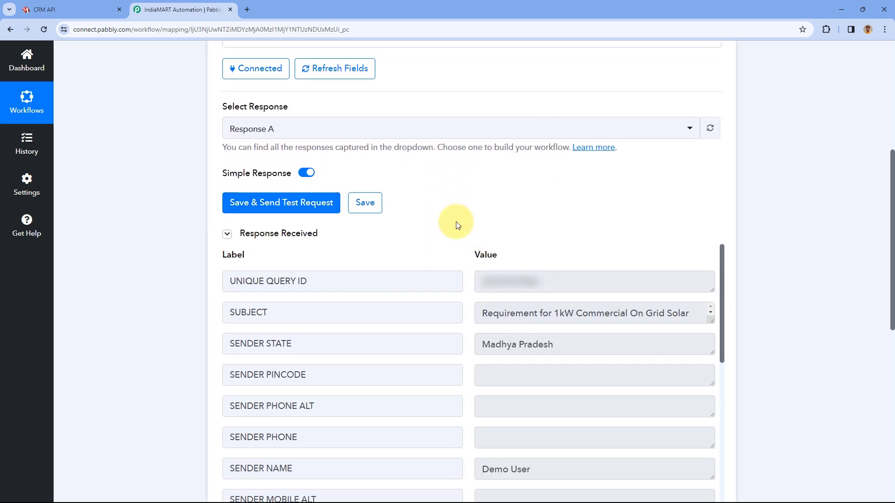
scroll(456, 225, down, 3)
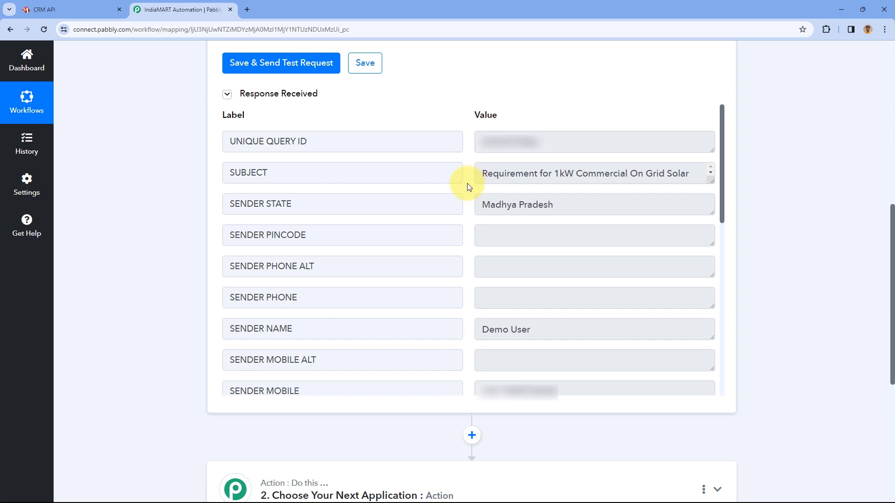
drag(712, 181, 716, 210)
drag(555, 141, 467, 150)
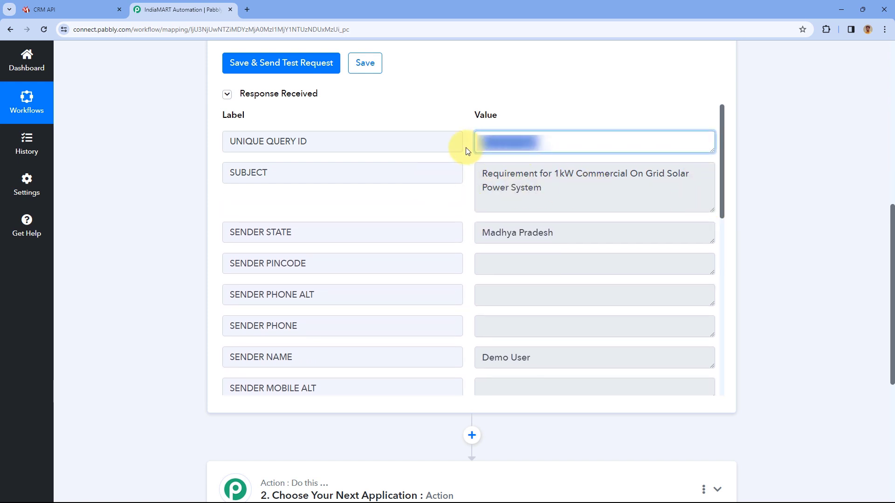
drag(479, 231, 566, 230)
click(466, 213)
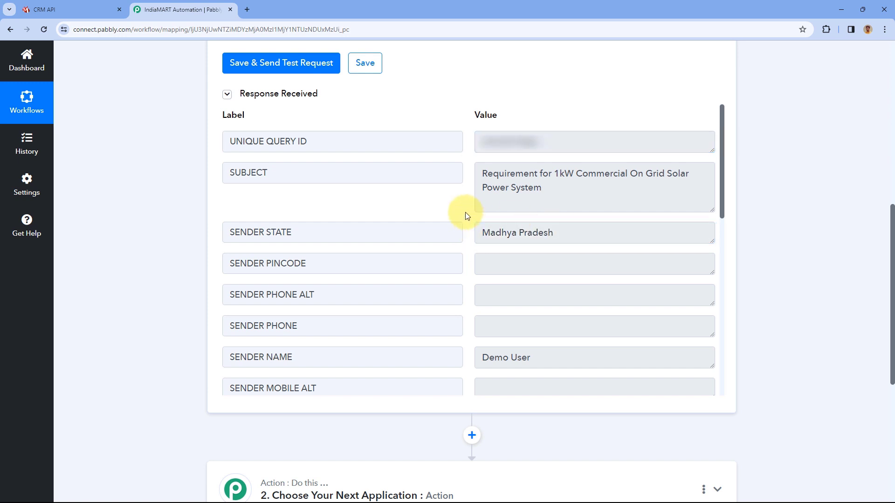
scroll(466, 212, down, 2)
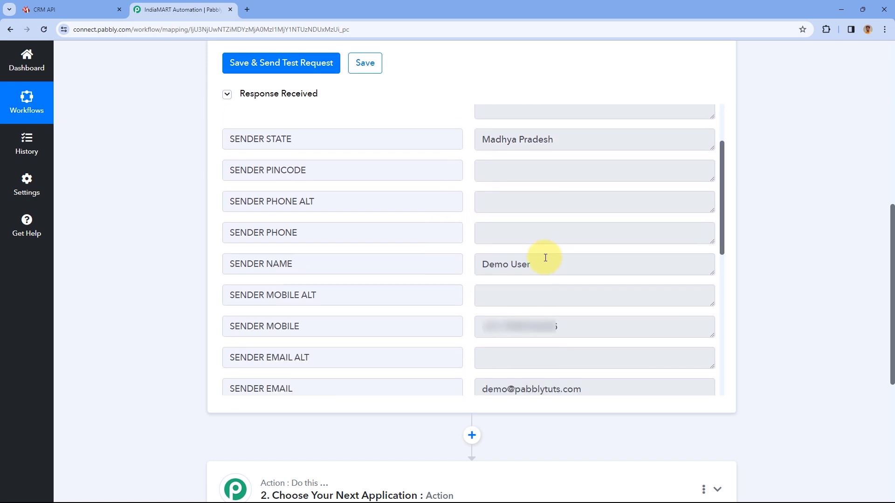
drag(533, 264, 482, 264)
drag(577, 327, 468, 324)
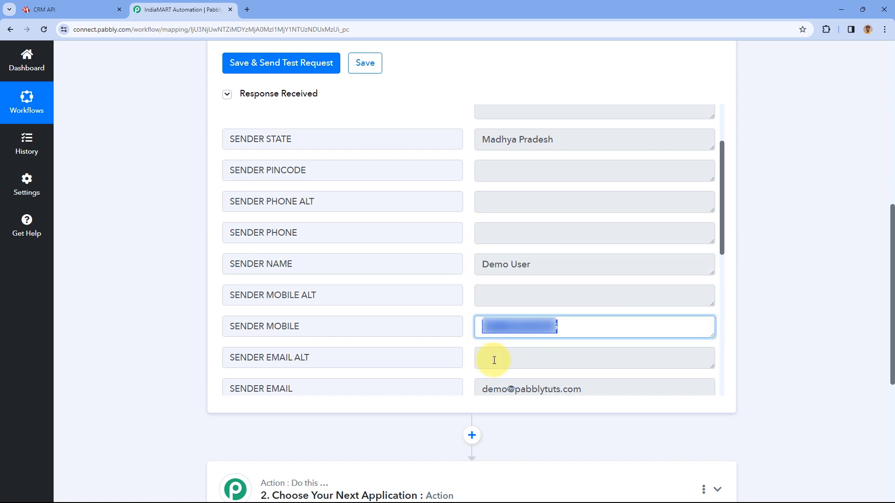
drag(589, 392, 480, 385)
click(467, 293)
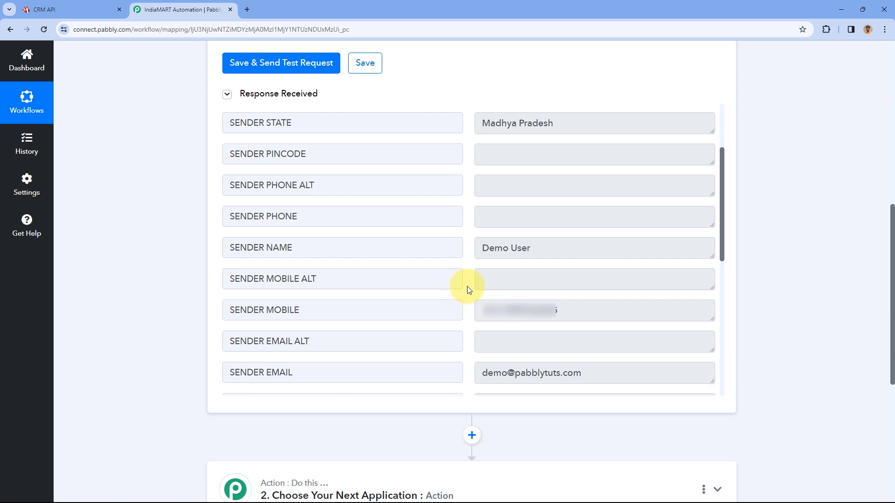
Examine the remaining lead response fields, including sender city, sender address, query product name and the full query message
scroll(467, 286, down, 1)
scroll(467, 286, down, 5)
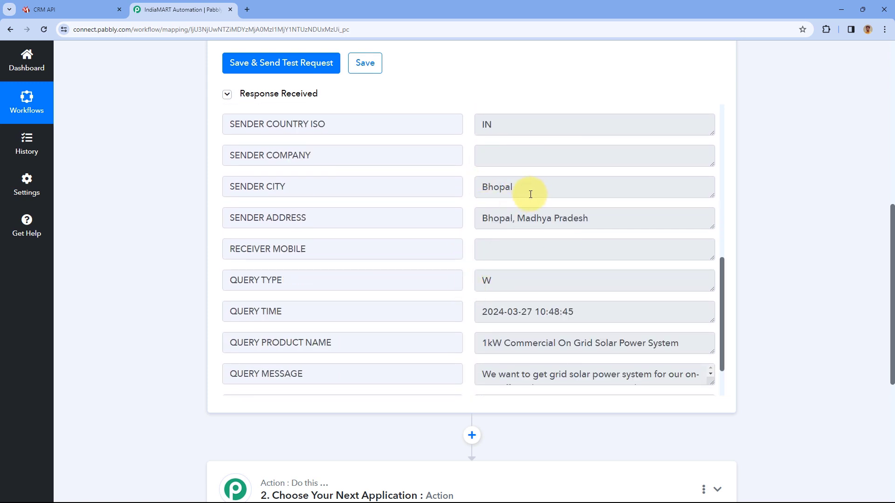
double_click(531, 190)
drag(591, 217, 469, 218)
click(470, 215)
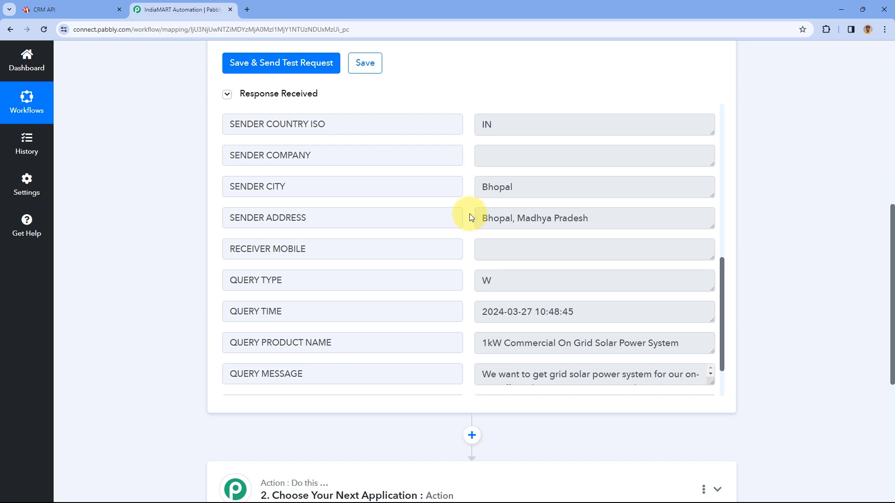
scroll(469, 217, down, 1)
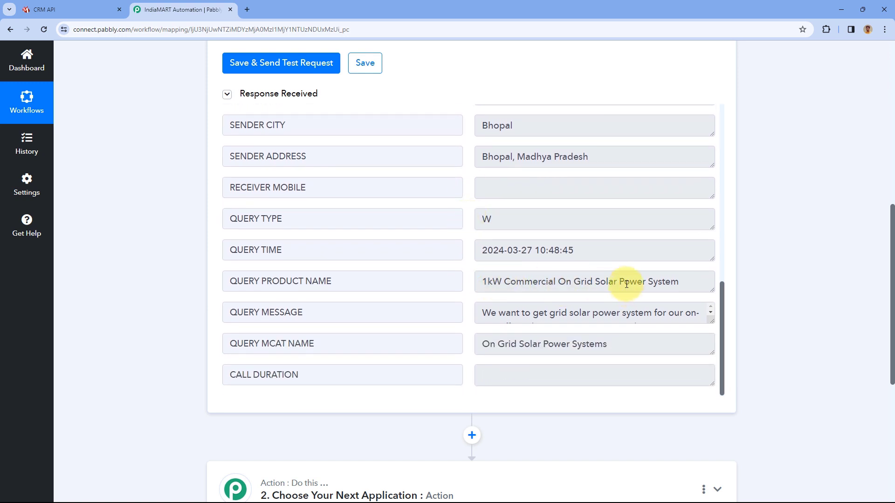
scroll(627, 284, down, 2)
drag(710, 227, 714, 277)
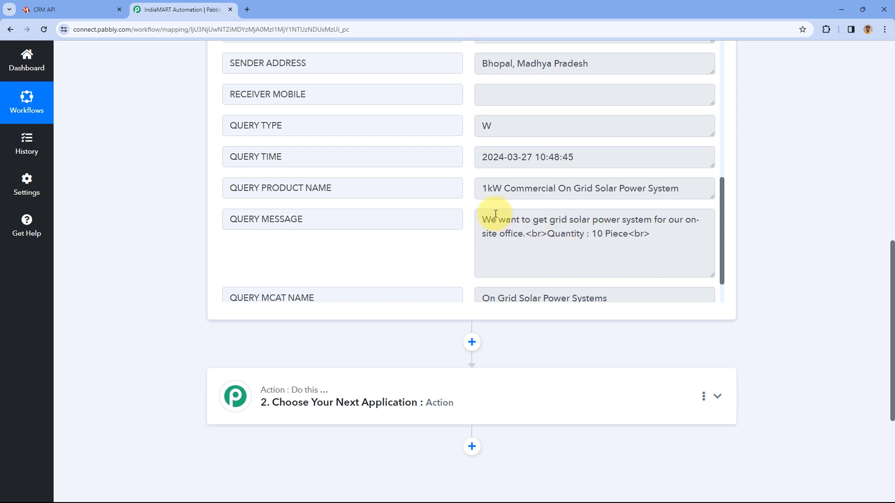
scroll(466, 345, up, 10)
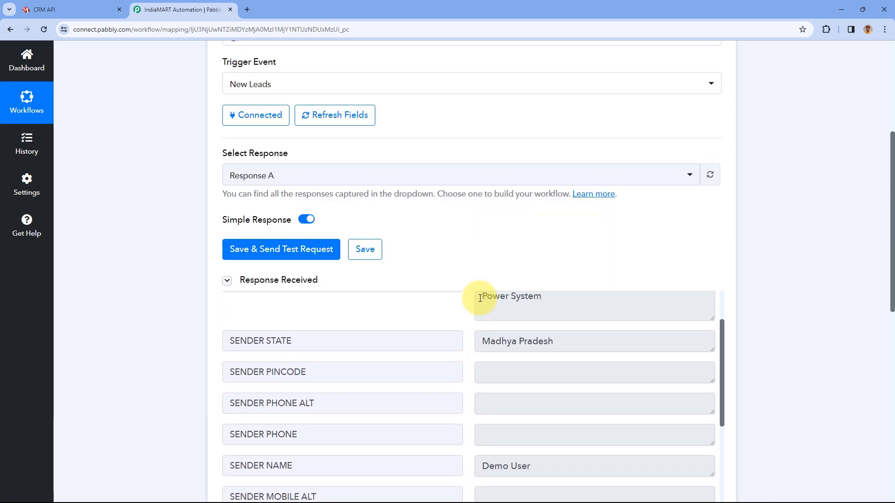
scroll(462, 319, down, 1)
scroll(462, 320, up, 3)
scroll(447, 252, up, 1)
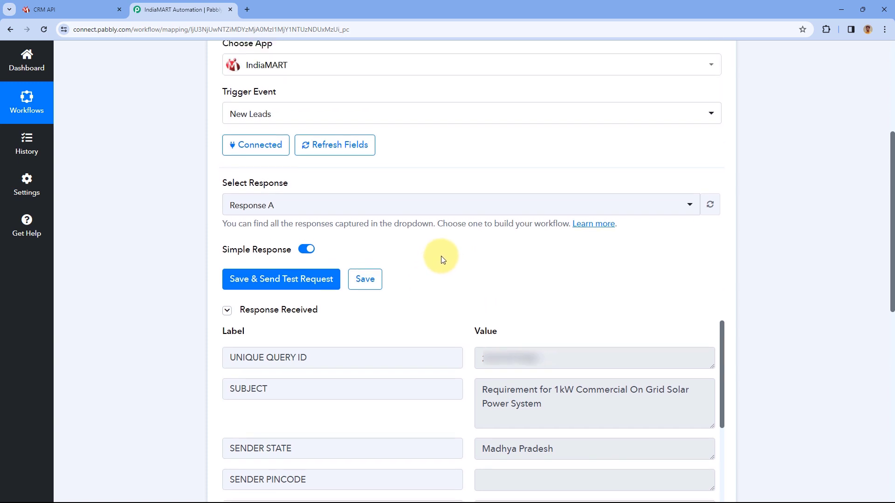
scroll(456, 279, up, 4)
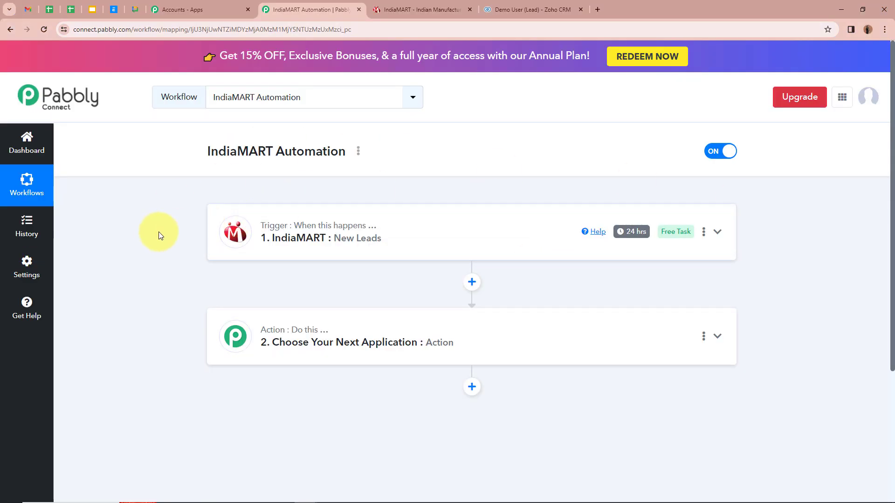
Set the workflow's second step to Zoho CRM with the Insert/Update Record action event
click(717, 338)
scroll(717, 340, down, 3)
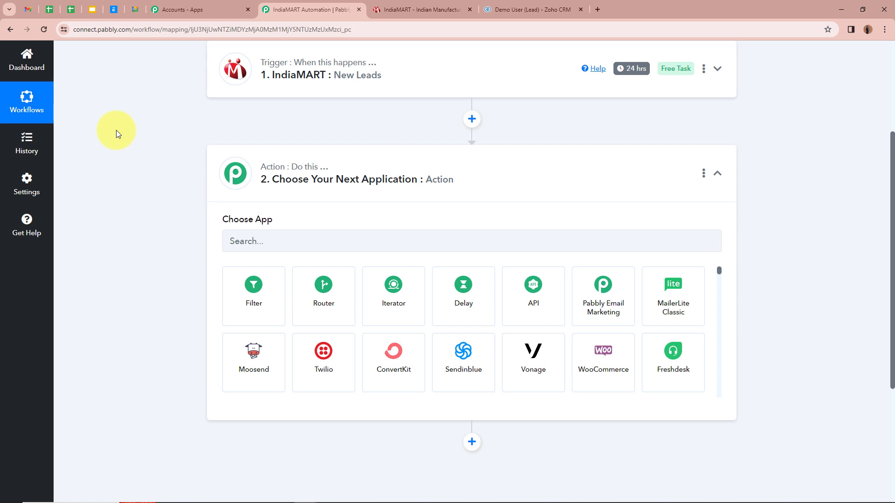
click(275, 240)
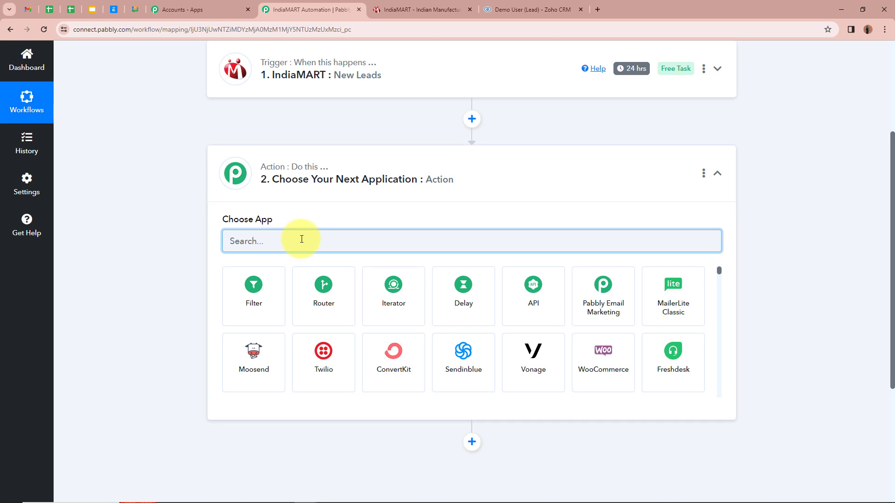
text(Zoho)
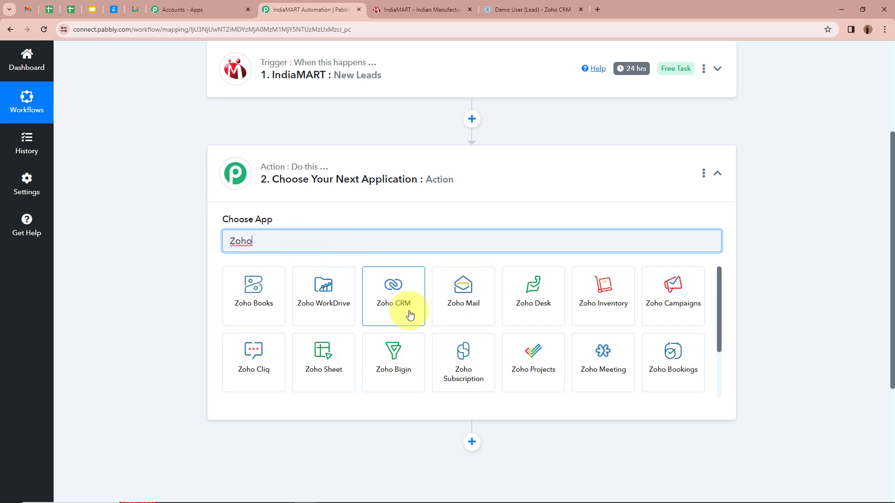
click(409, 316)
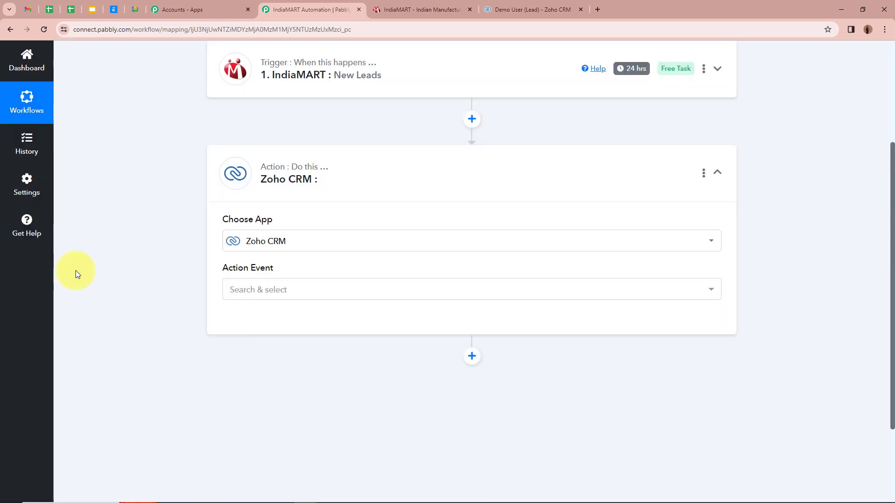
click(311, 288)
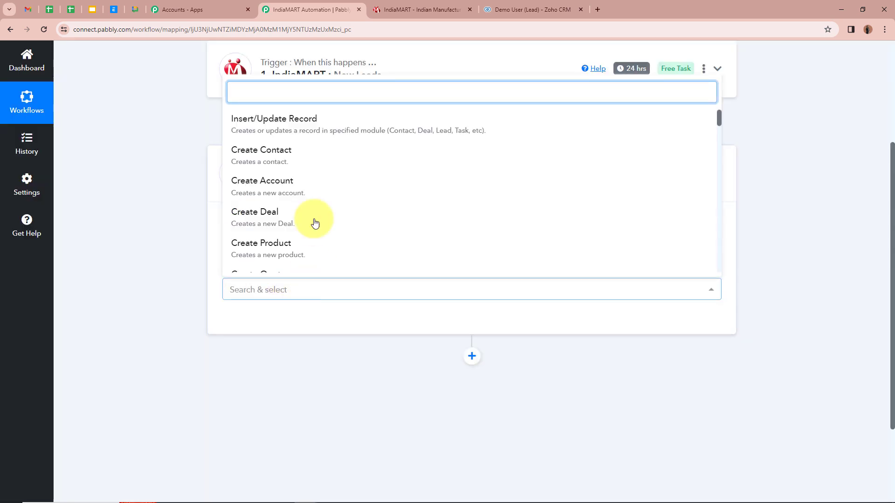
click(313, 138)
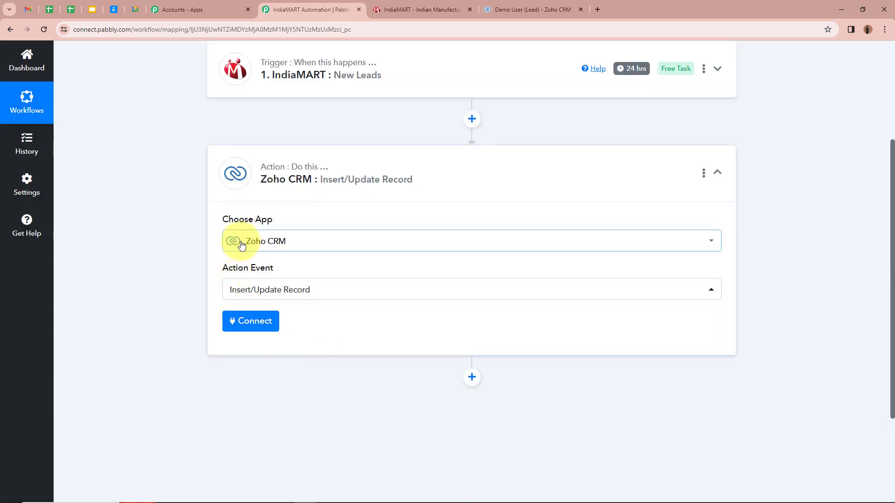
Start a new Zoho CRM connection and copy the domain zoho.in from the web address of the open Zoho CRM account
click(254, 320)
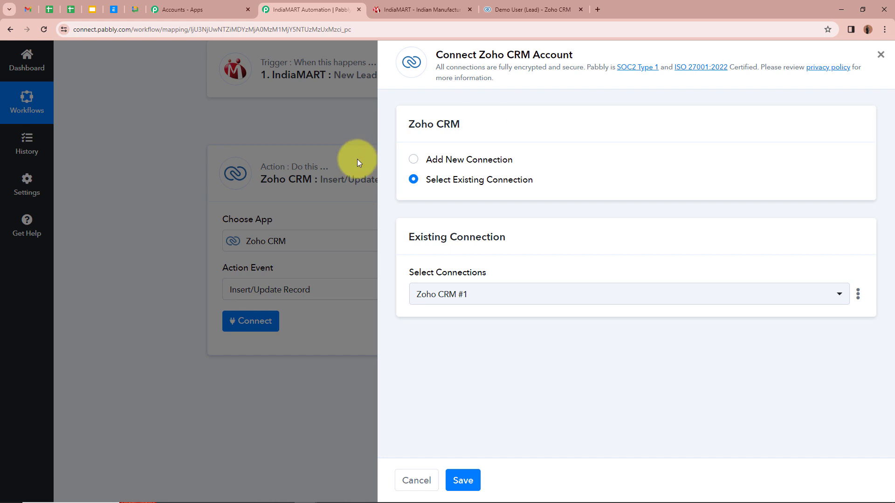
click(414, 160)
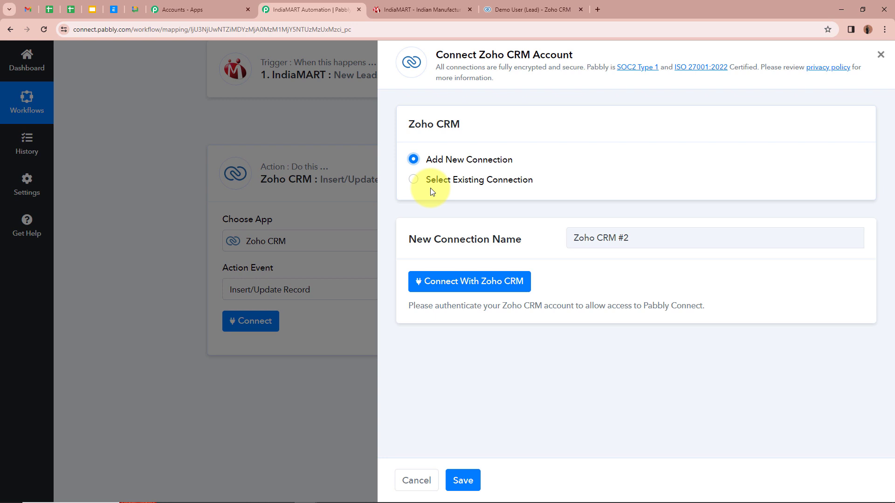
click(469, 282)
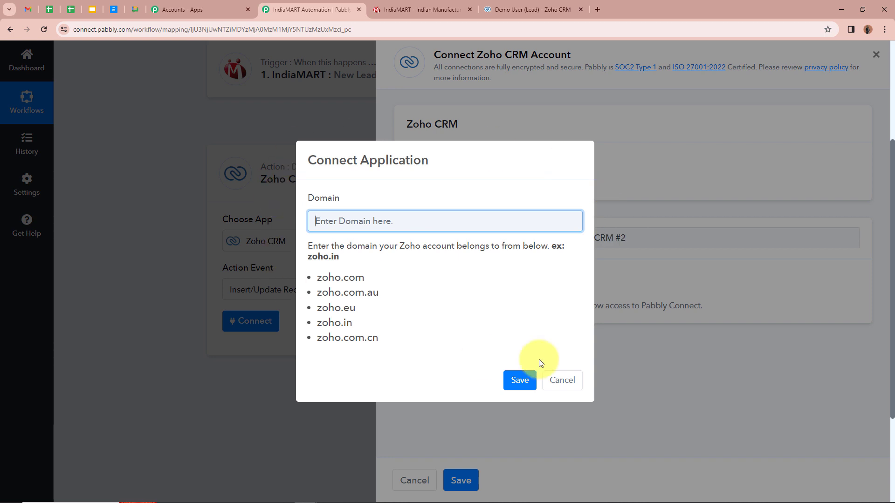
click(516, 6)
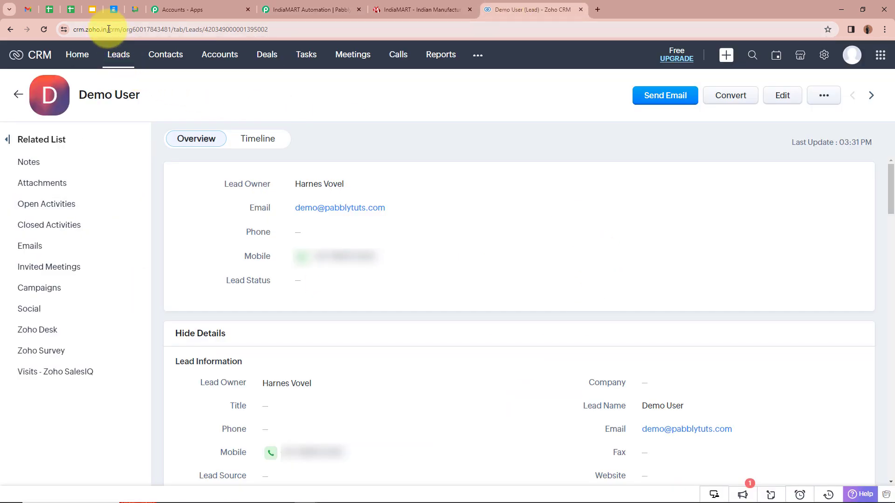
drag(85, 30, 107, 30)
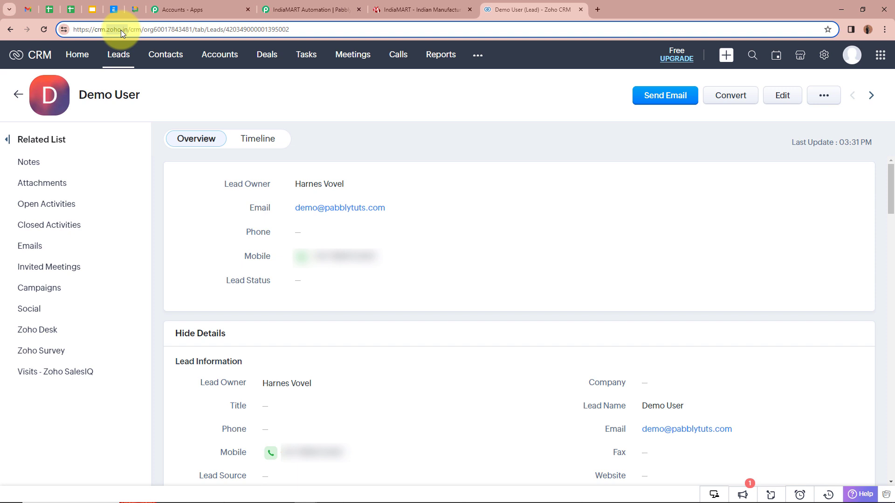
key(ctrl+c)
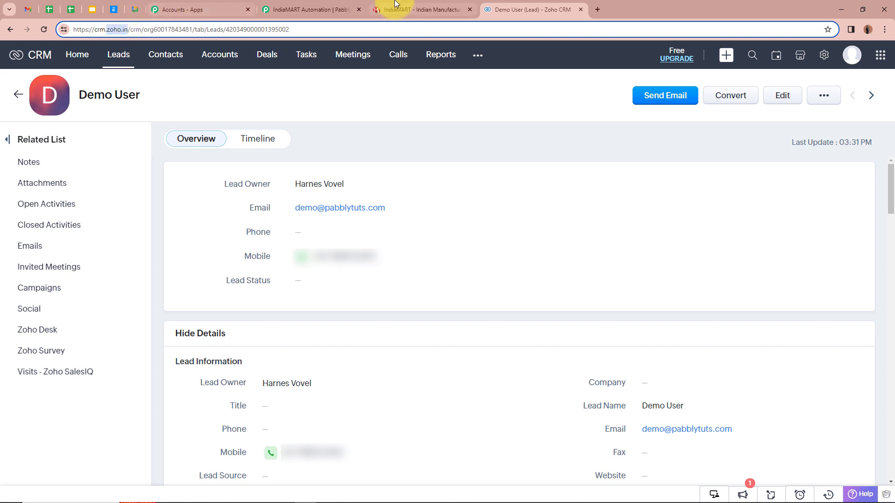
Paste zoho.in as the connection domain in Pabbly Connect, save it and grant access to the Zoho account
click(310, 9)
click(380, 227)
key(ctrl+v)
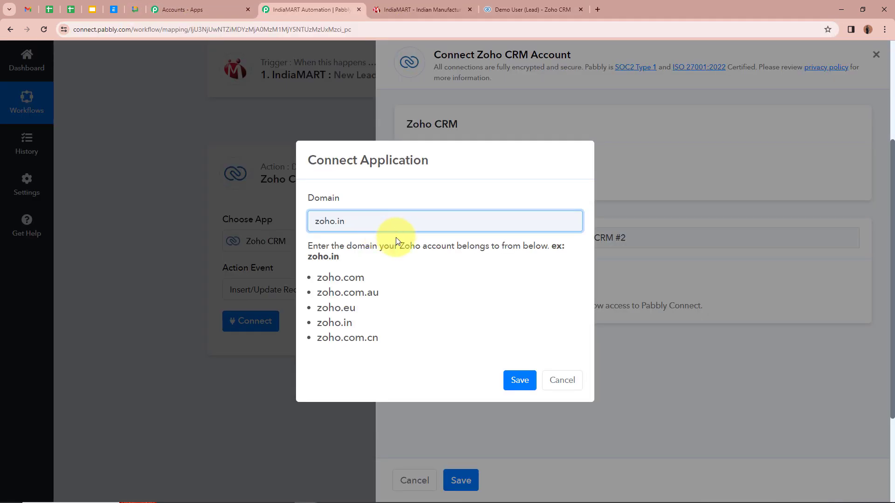
click(517, 378)
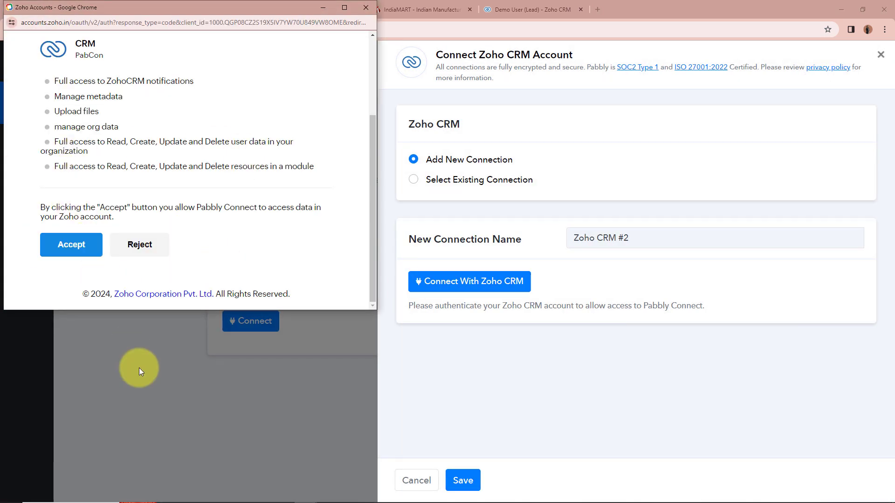
click(75, 246)
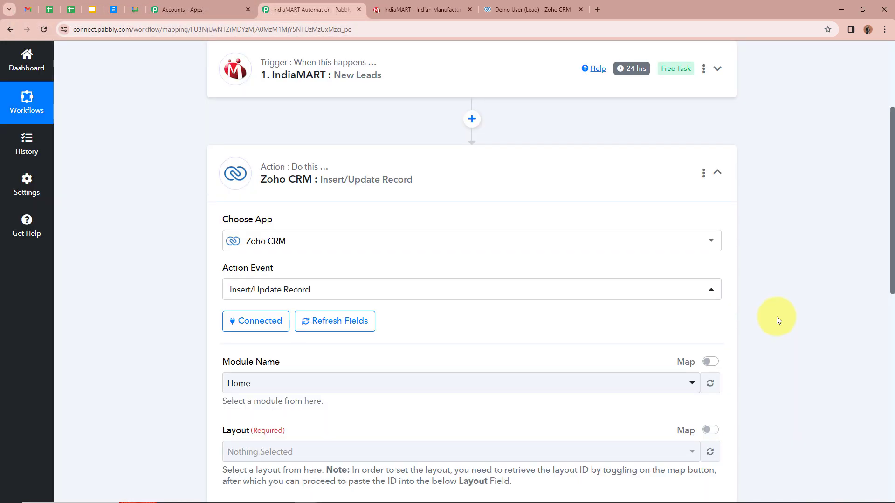
Set the Zoho CRM record's module to Leads and its layout to Standard
scroll(160, 284, down, 3)
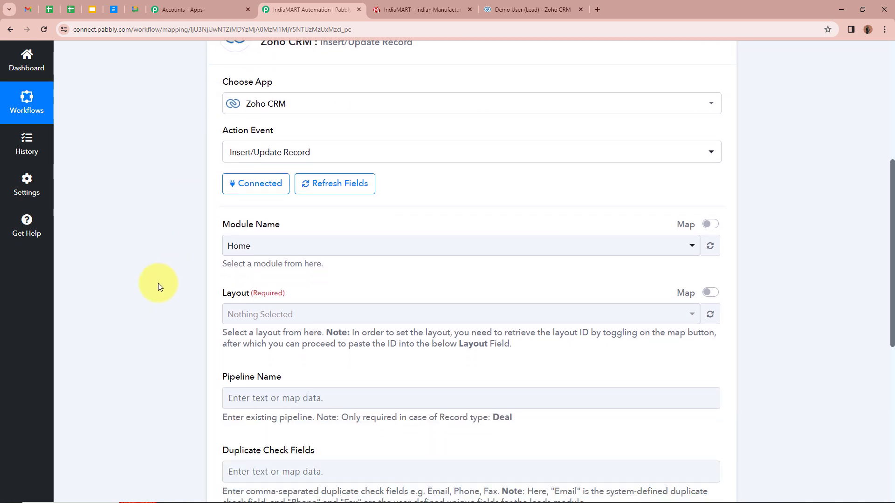
click(310, 246)
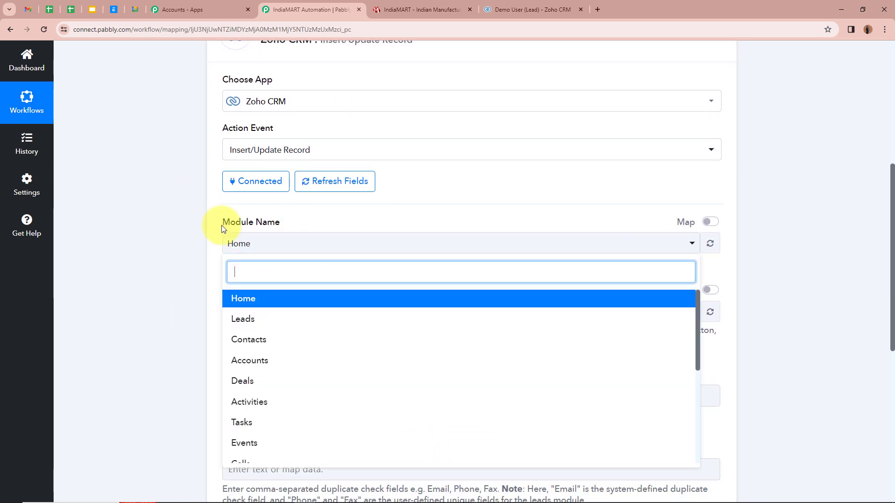
click(278, 325)
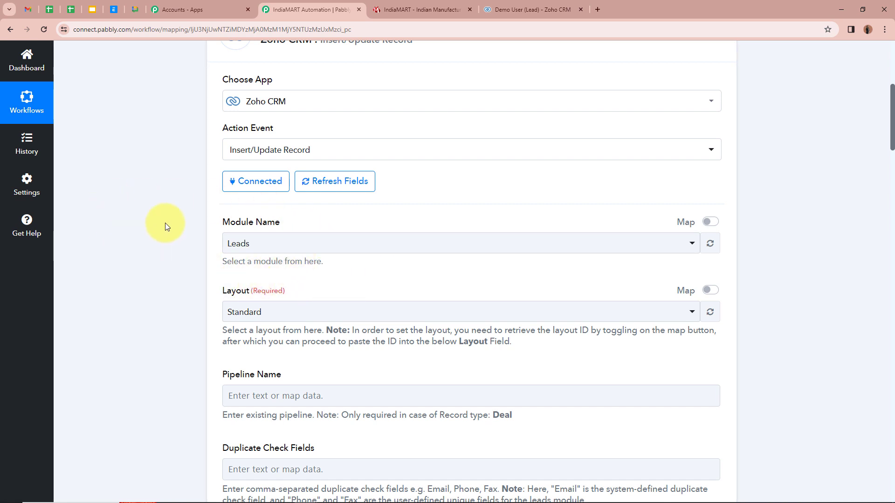
scroll(193, 262, down, 2)
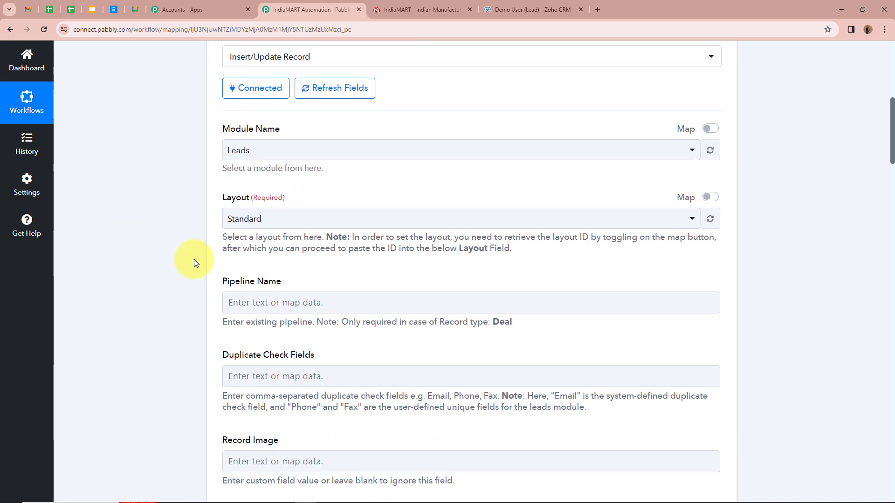
click(270, 221)
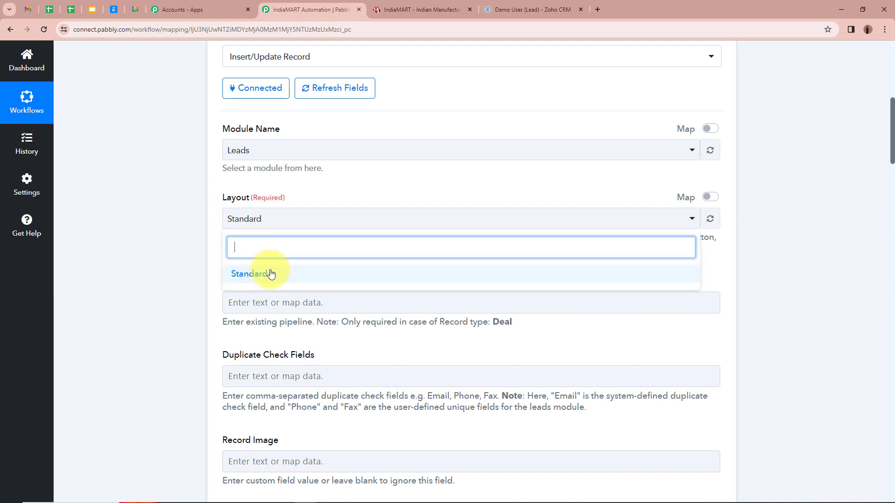
click(270, 274)
Review the Zoho CRM lead fields and search the IndiaMART New Leads data for "Name" from the First Name field
scroll(170, 200, down, 2)
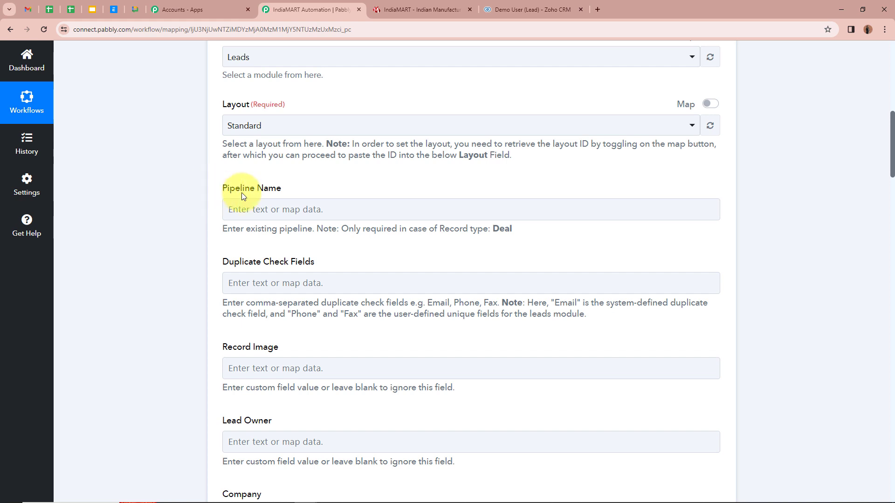
scroll(352, 271, down, 2)
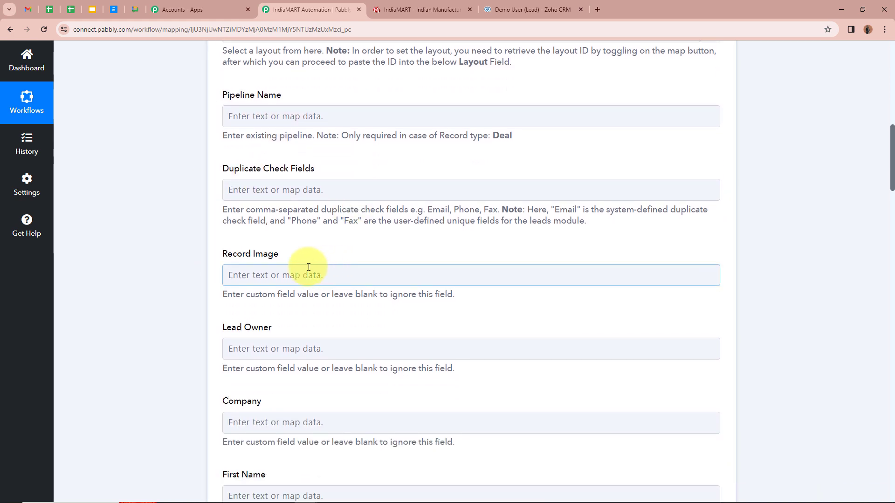
scroll(300, 256, down, 3)
scroll(214, 289, down, 2)
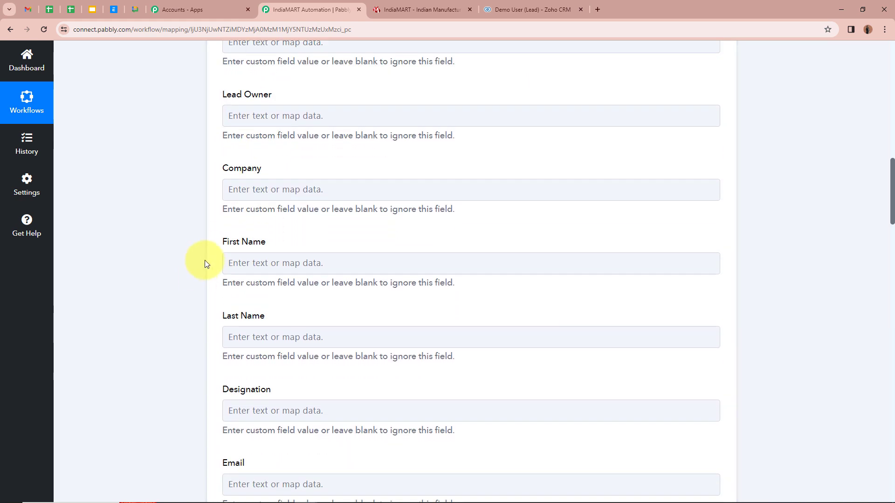
scroll(207, 264, up, 3)
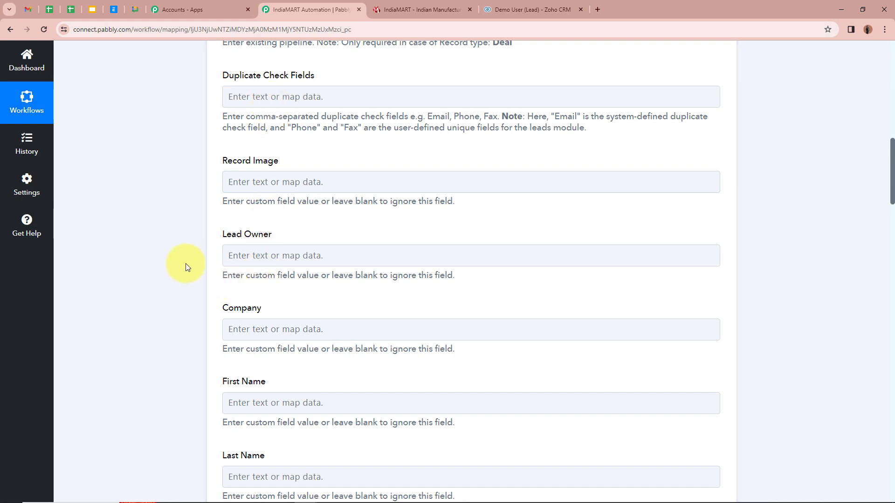
scroll(150, 211, down, 5)
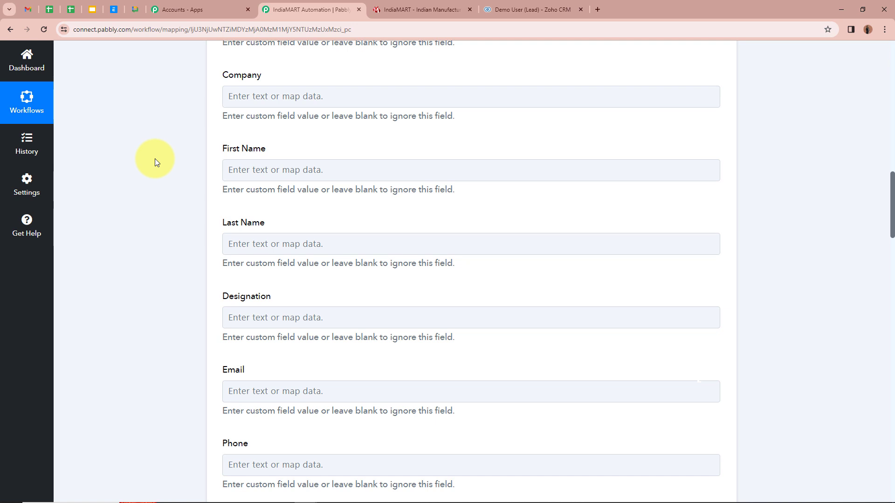
click(249, 172)
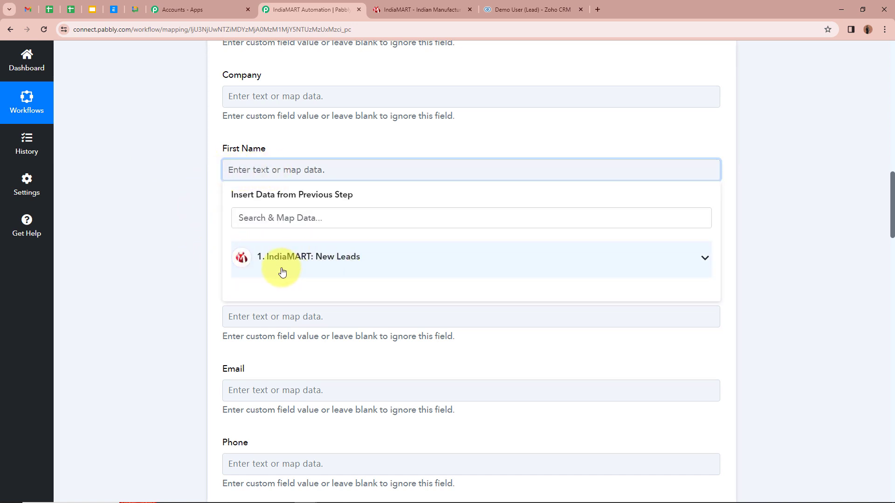
click(703, 260)
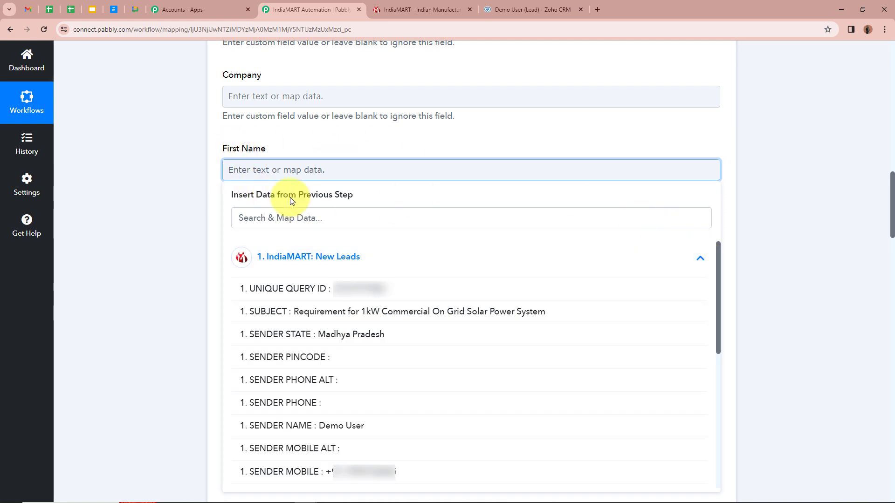
click(306, 215)
text(Name)
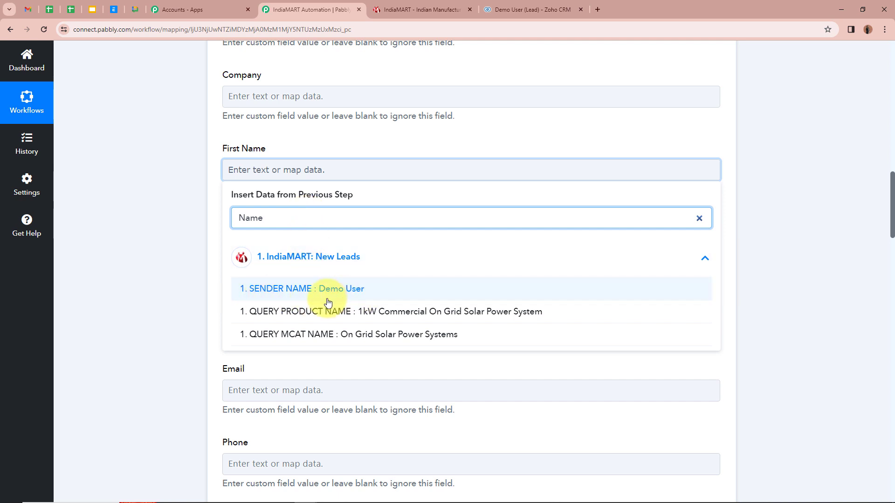
click(158, 200)
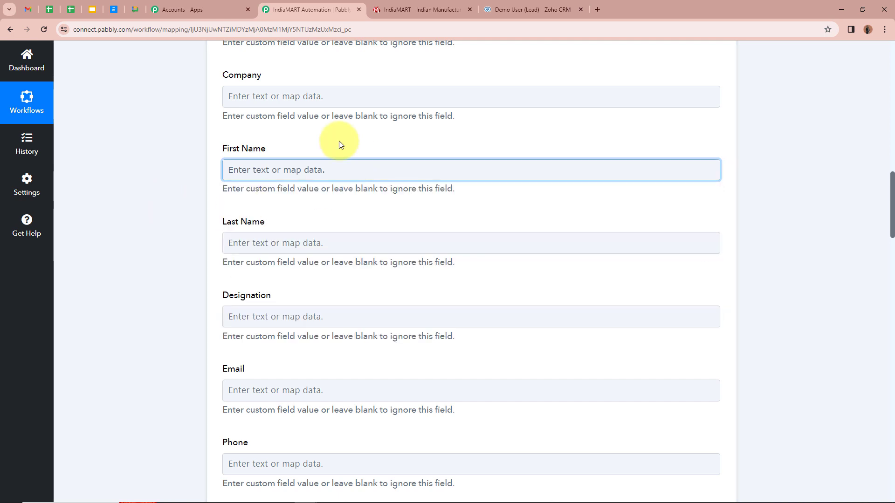
Insert a Text Formatter by Pabbly action with the Split Text event between the IndiaMART trigger and Zoho CRM, and connect it
scroll(187, 245, up, 1)
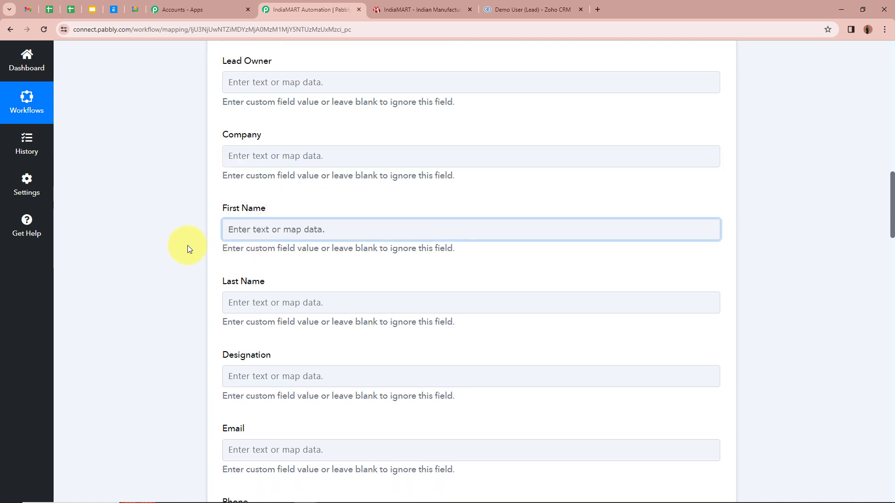
scroll(189, 245, up, 16)
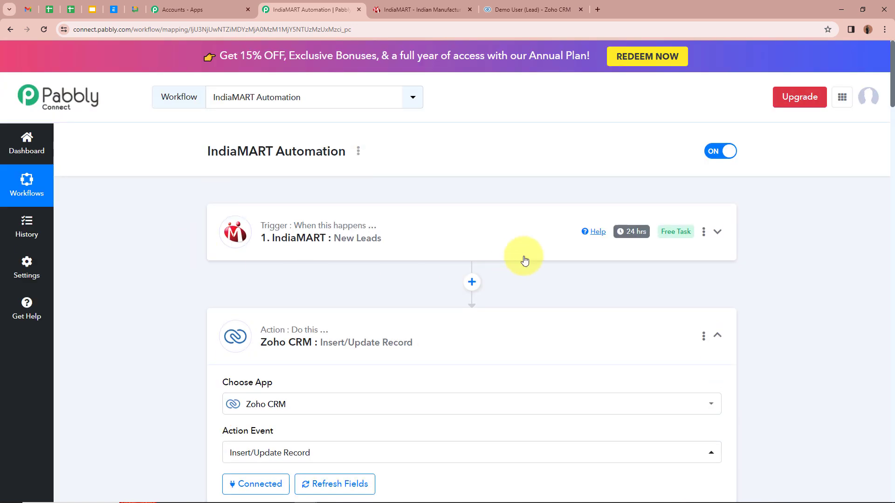
click(472, 282)
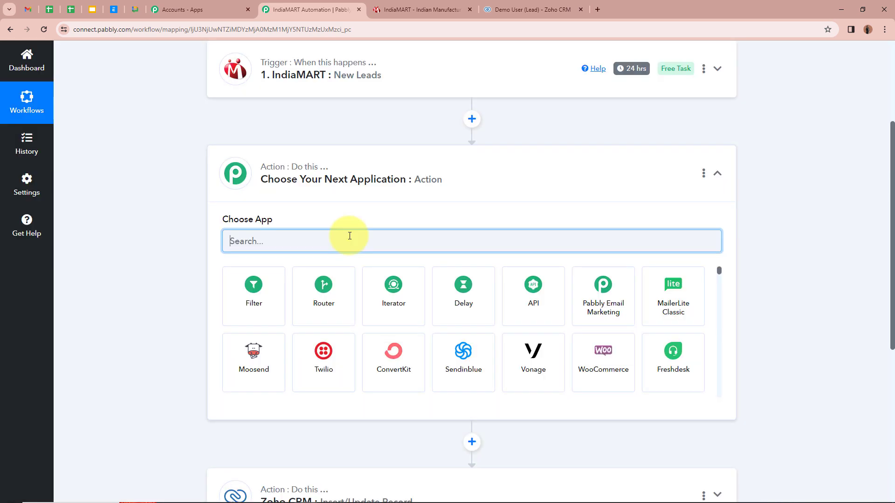
text(Text)
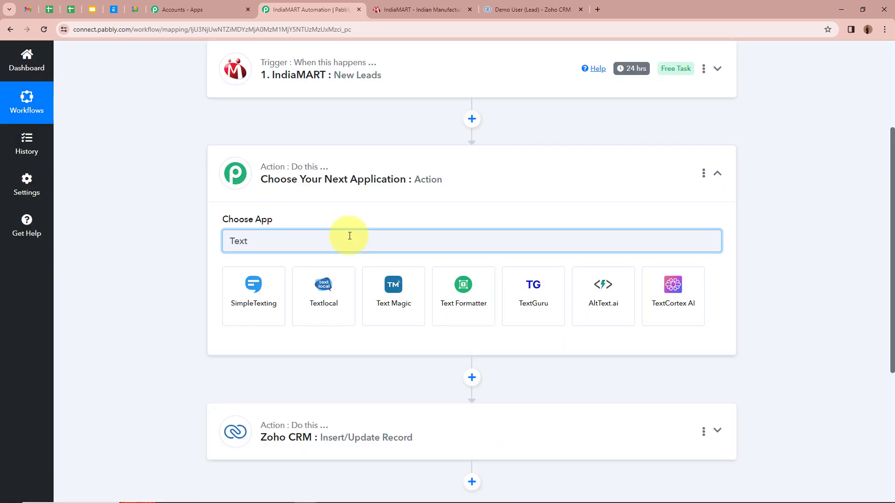
click(449, 293)
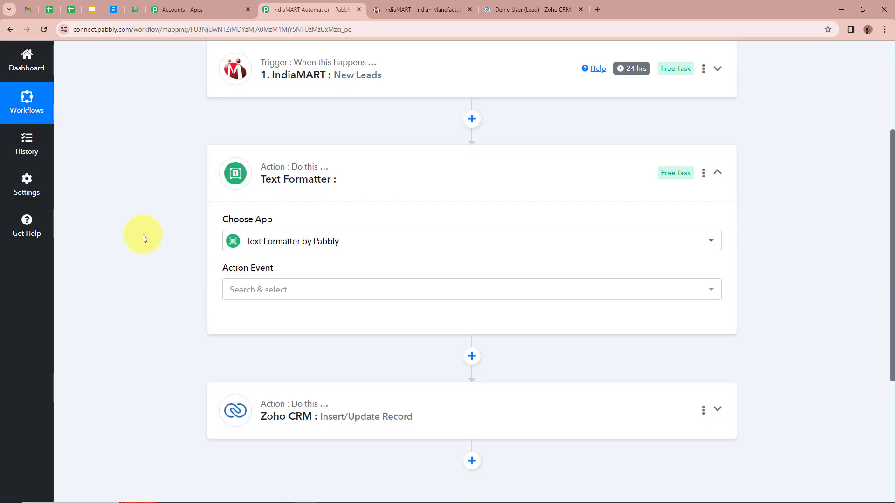
click(310, 290)
click(280, 245)
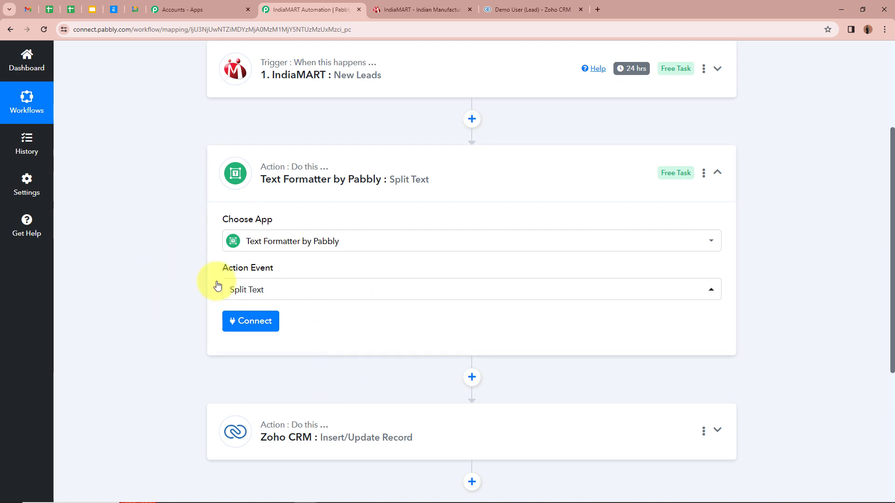
click(232, 320)
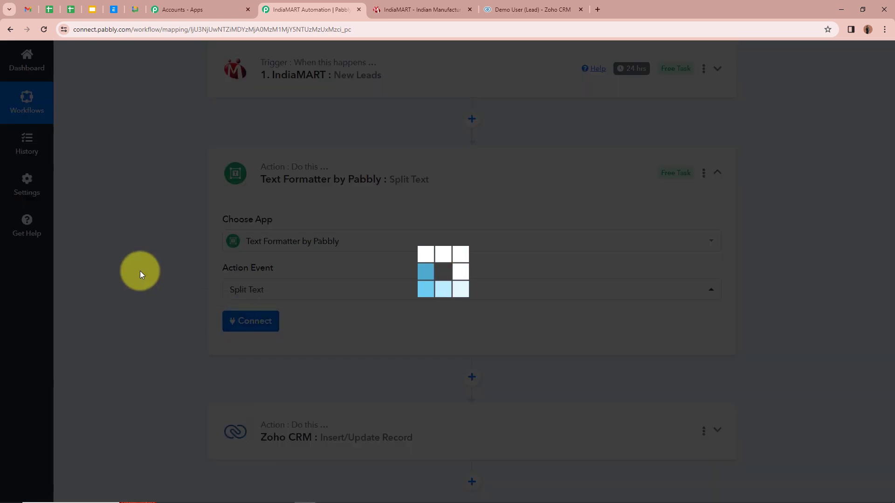
Map SENDER NAME from the IndiaMART New Leads data as the text to split
scroll(140, 271, down, 4)
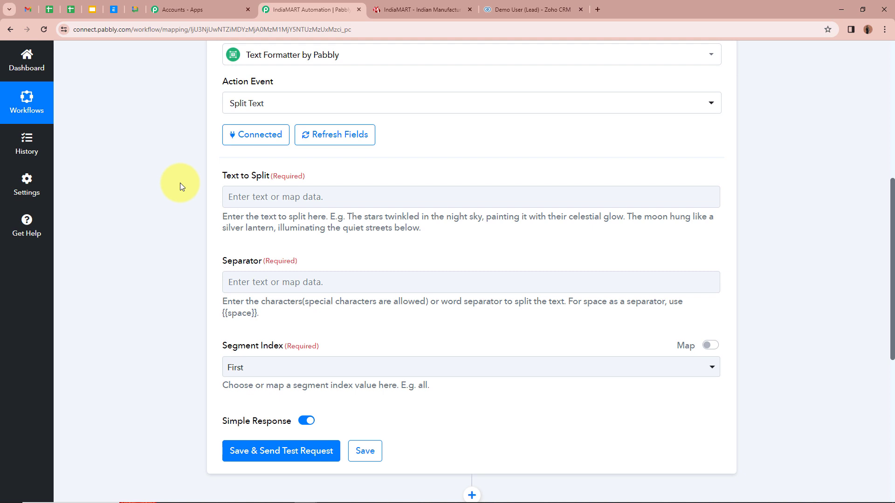
click(262, 206)
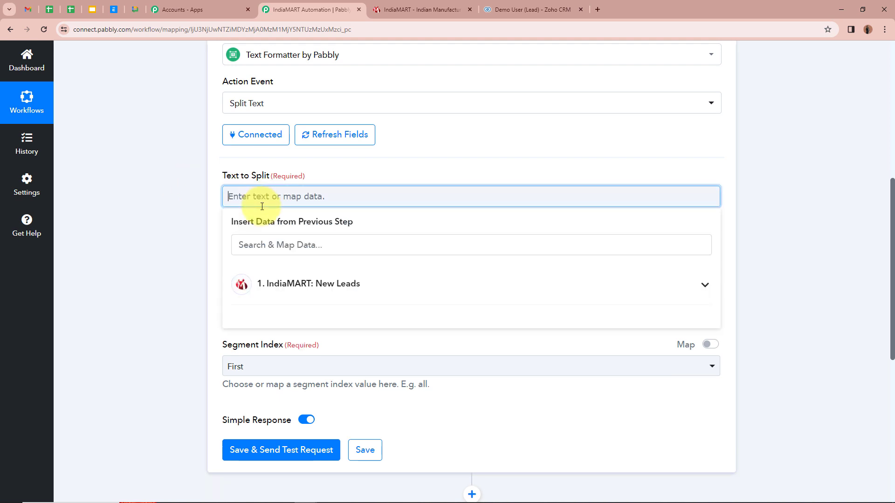
click(704, 285)
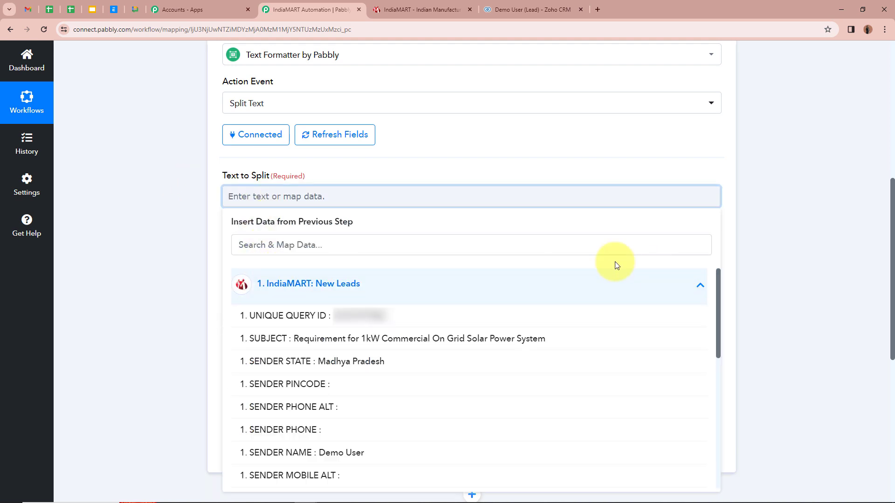
click(433, 243)
text(Nam)
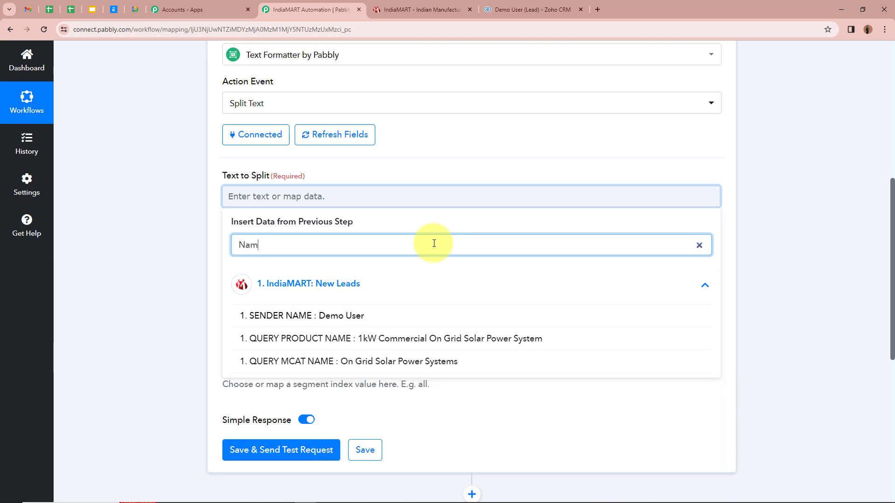
click(424, 317)
click(153, 184)
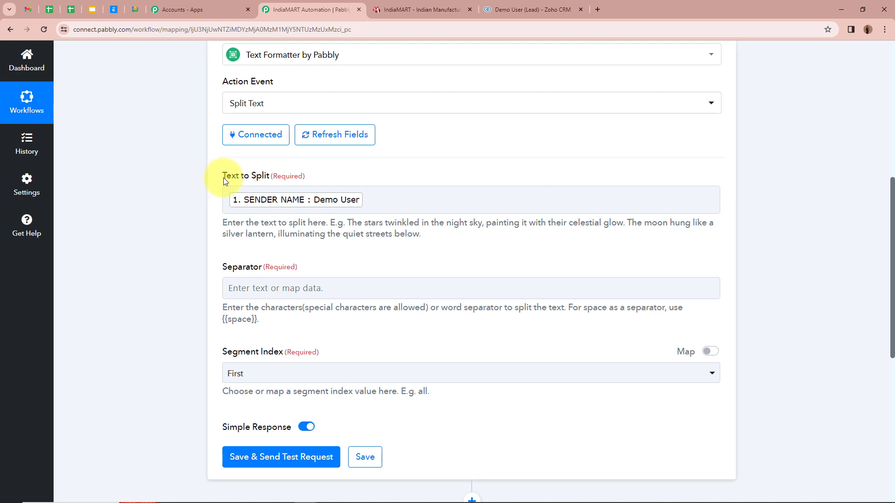
click(233, 192)
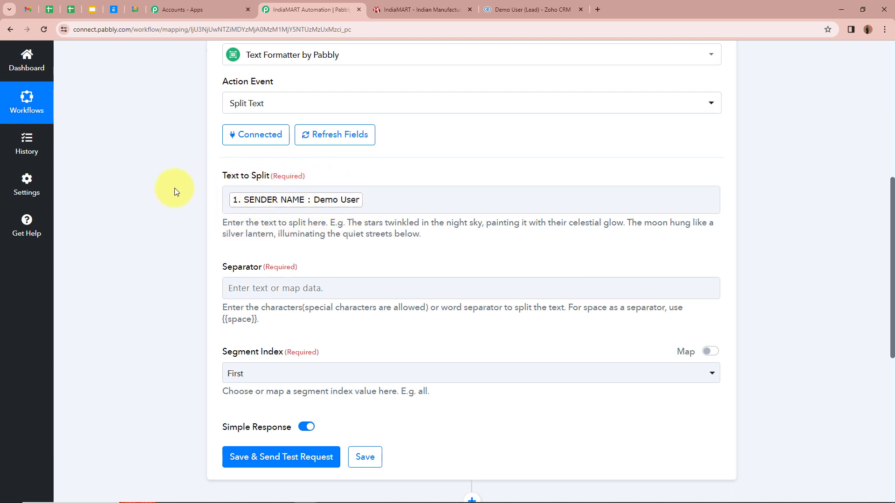
Set the separator of the Split Text action to {{space}}
scroll(175, 188, down, 2)
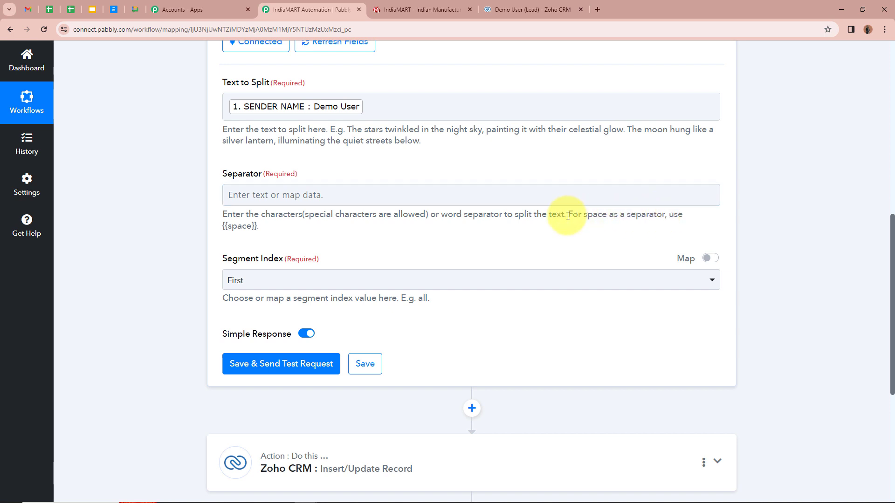
drag(568, 216, 673, 217)
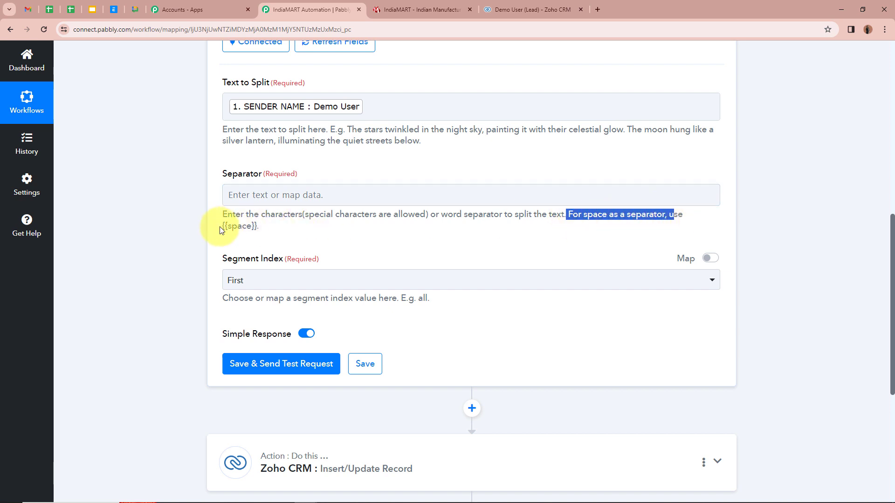
click(284, 200)
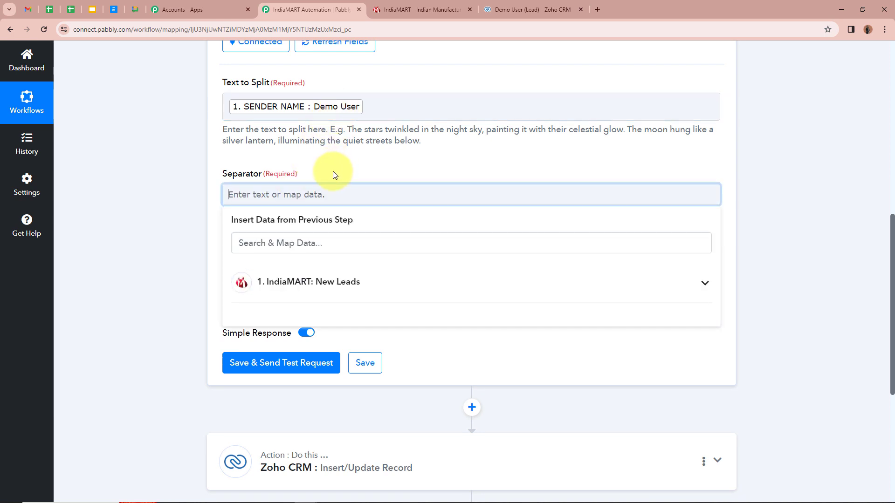
text({{)
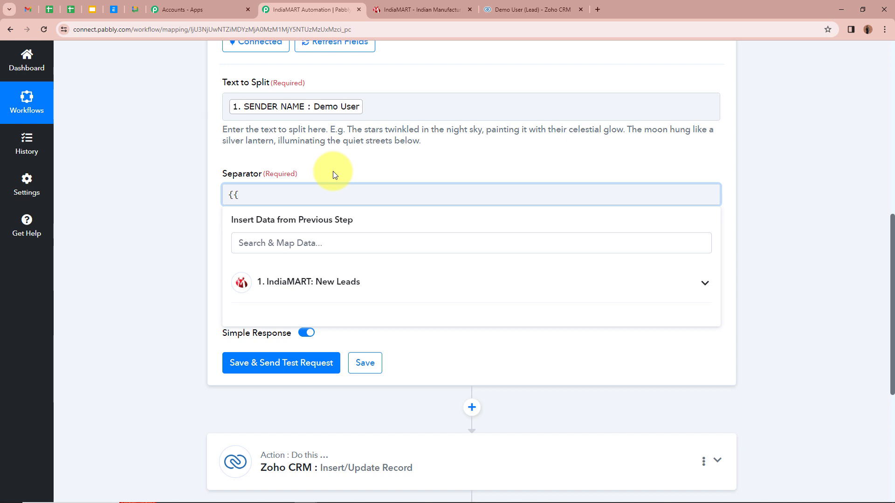
text(space}})
click(204, 197)
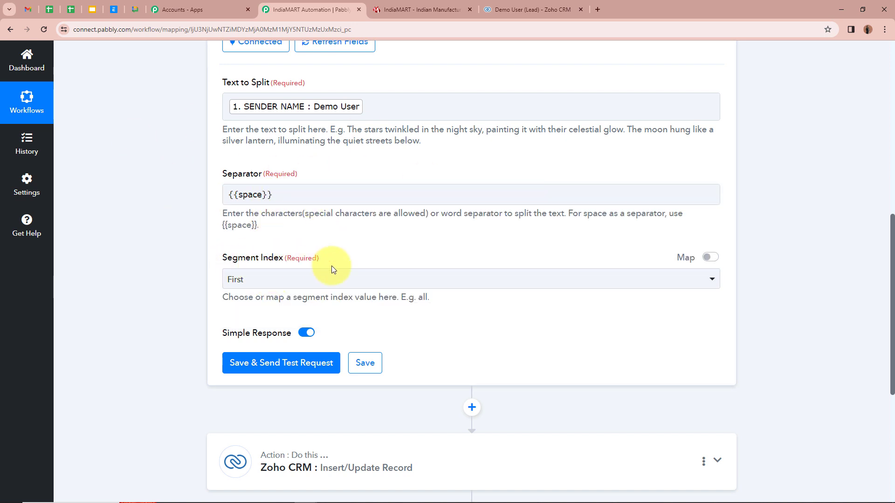
Set the segment index to All, save the Split Text action with a test request and check the split results
click(373, 278)
click(309, 414)
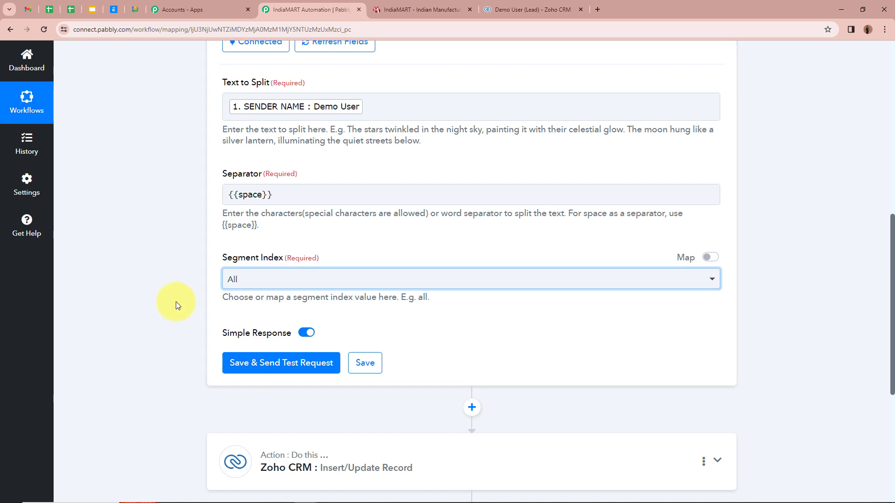
click(266, 366)
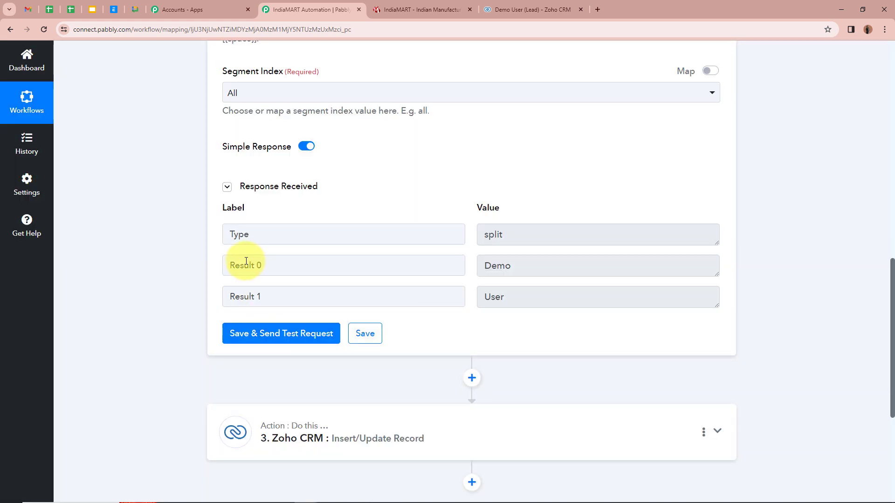
double_click(485, 267)
double_click(499, 298)
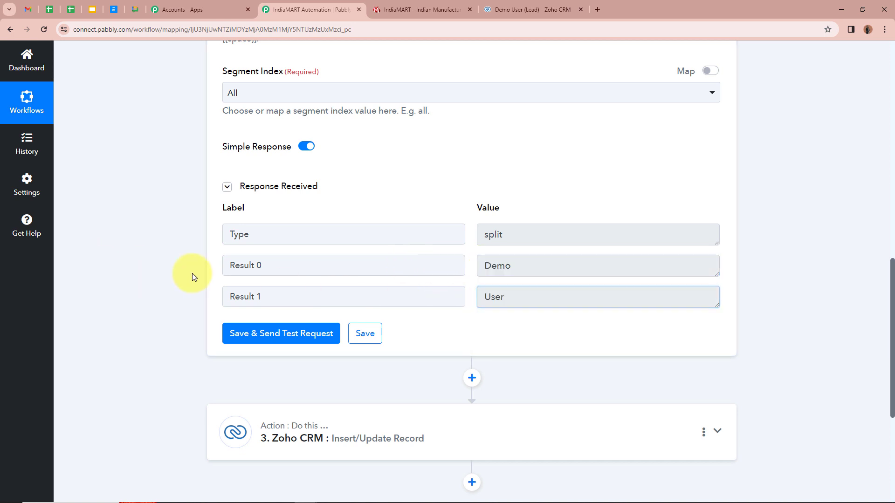
Expand the Zoho CRM Insert/Update Record action and map First Name to Result 0 of the Split Text action
scroll(192, 276, up, 9)
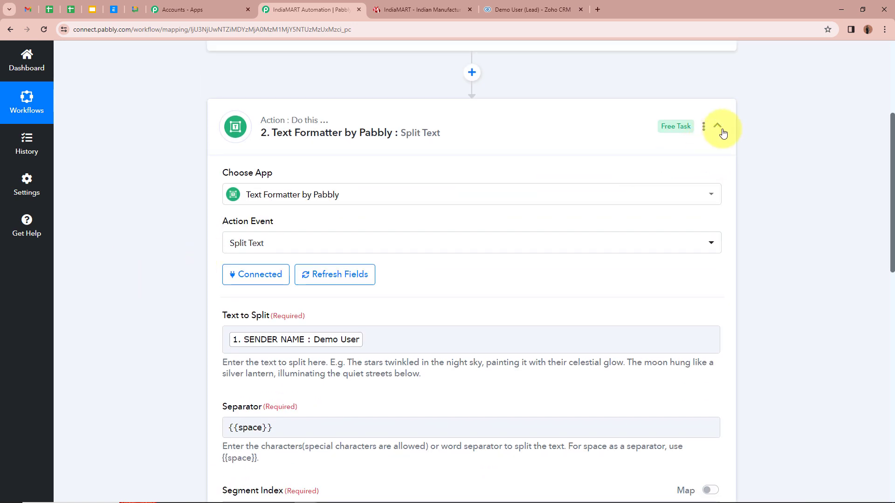
click(721, 131)
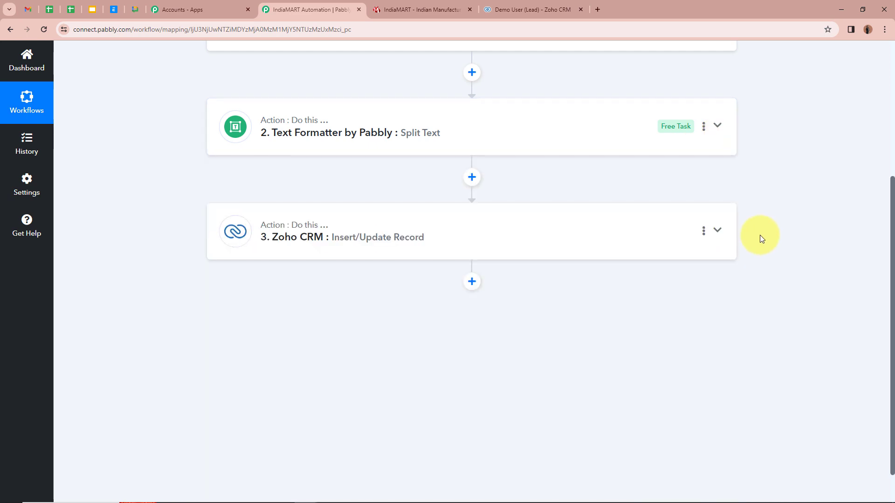
click(716, 232)
scroll(206, 248, down, 5)
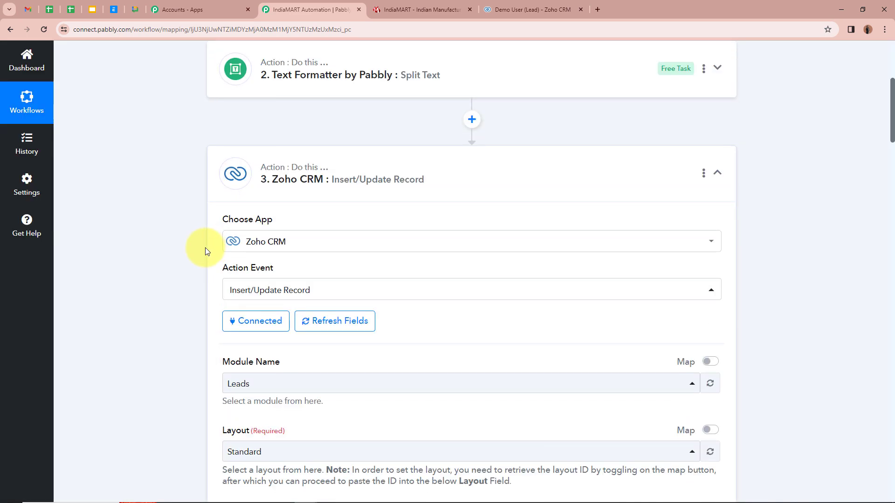
scroll(203, 248, down, 10)
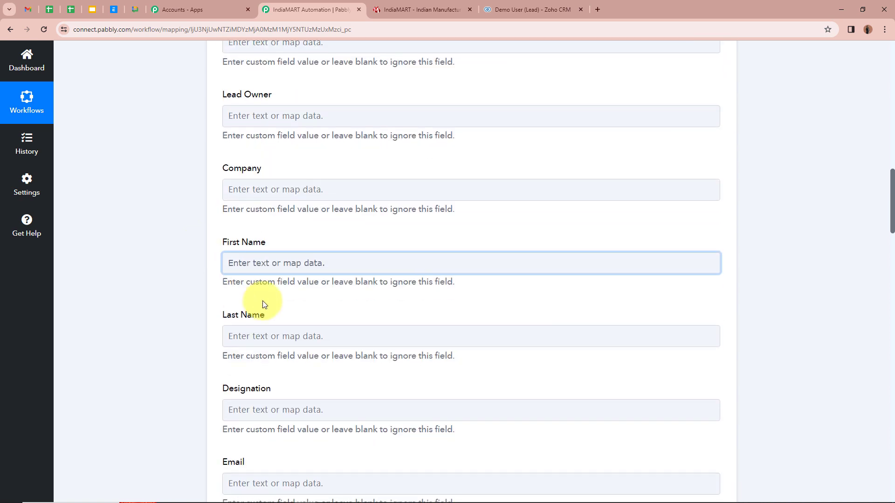
scroll(166, 222, down, 2)
click(285, 172)
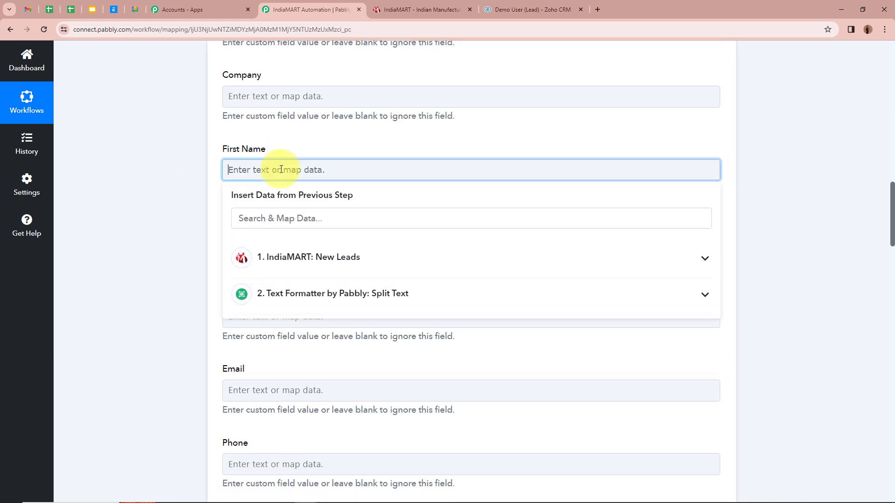
click(704, 298)
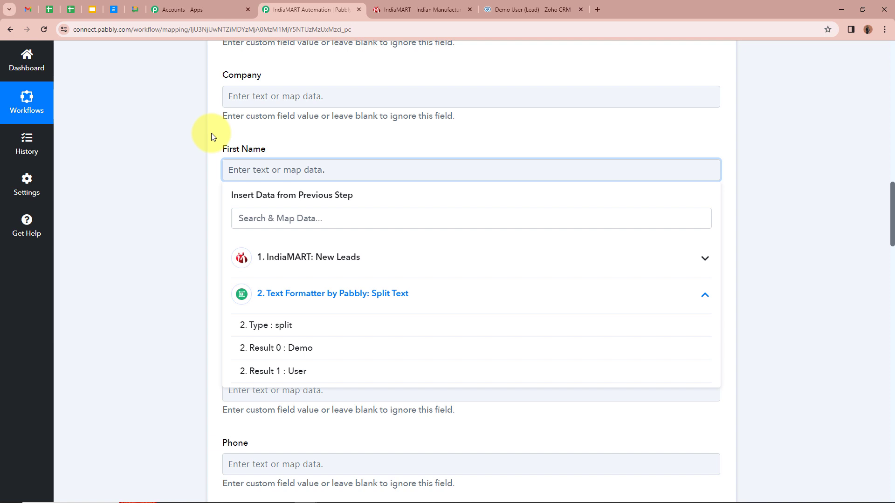
click(313, 350)
Map the Last Name field to Result 1 of the Split Text action
scroll(145, 206, down, 2)
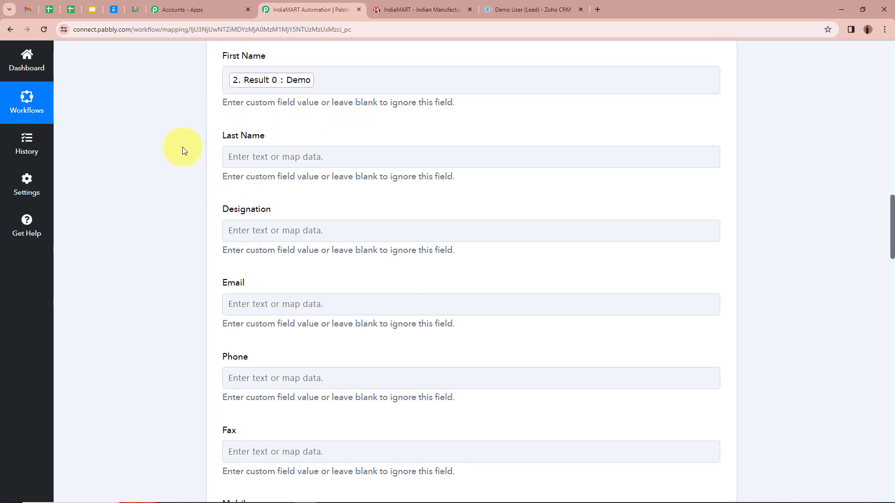
click(254, 157)
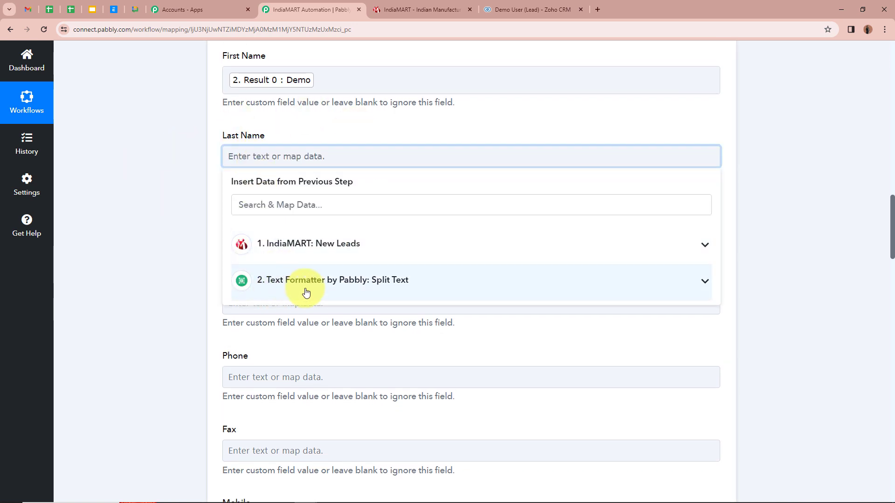
click(705, 285)
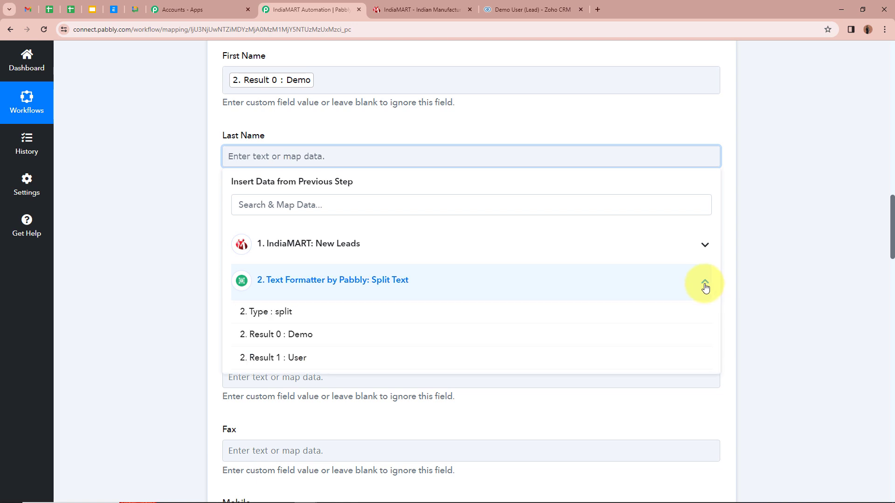
click(266, 359)
click(172, 217)
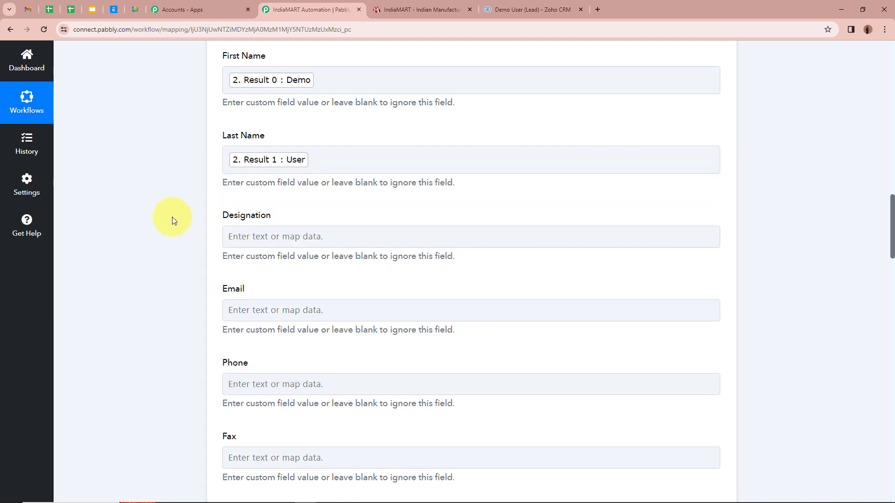
Map the Email field to SENDER EMAIL from the IndiaMART New Leads data
scroll(195, 224, down, 2)
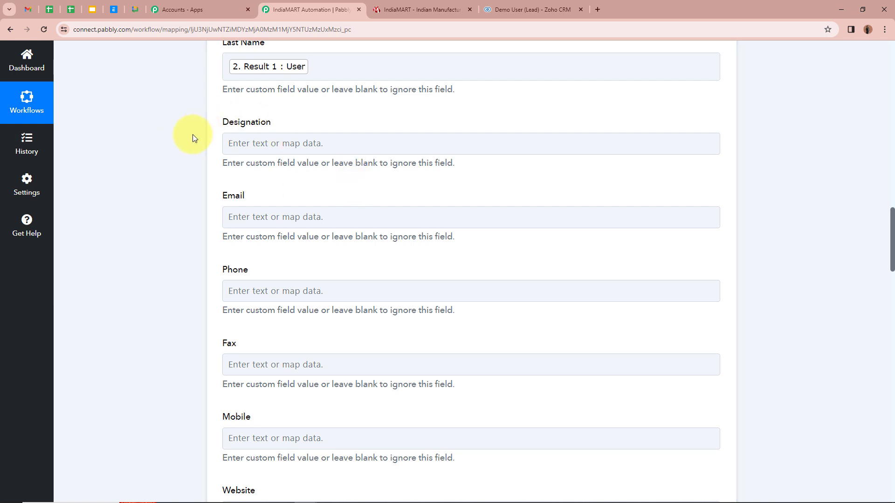
scroll(196, 218, down, 1)
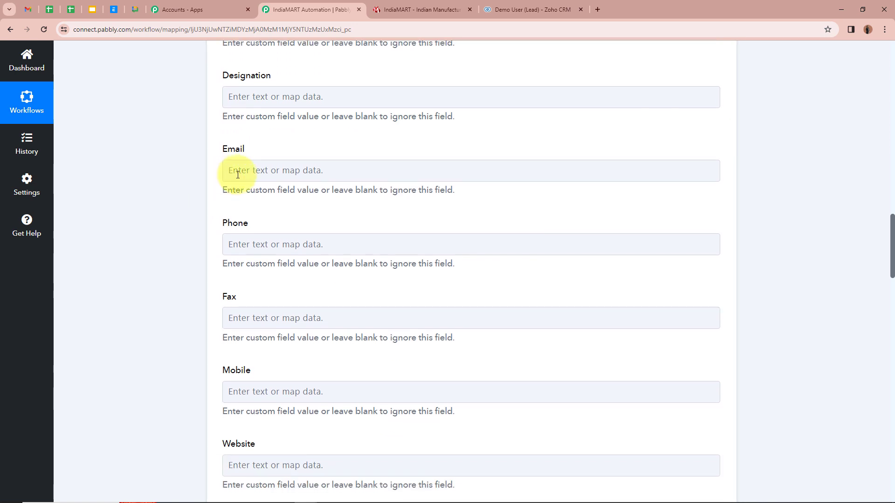
click(270, 170)
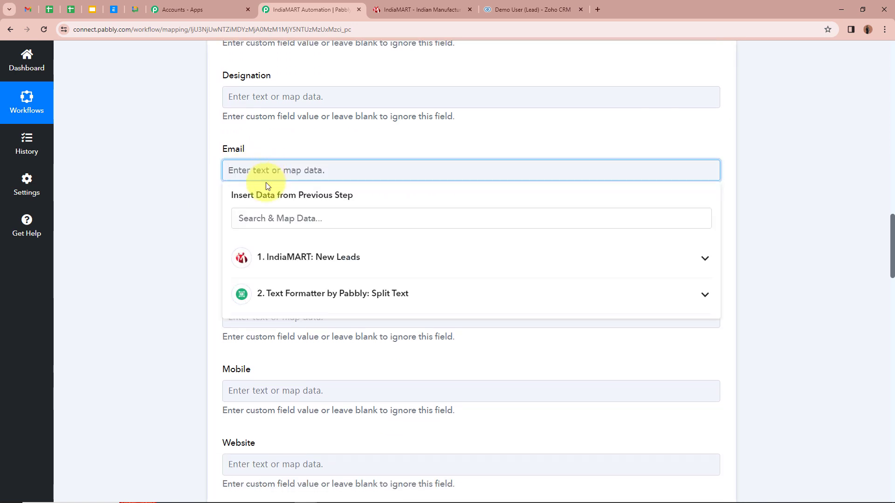
click(704, 259)
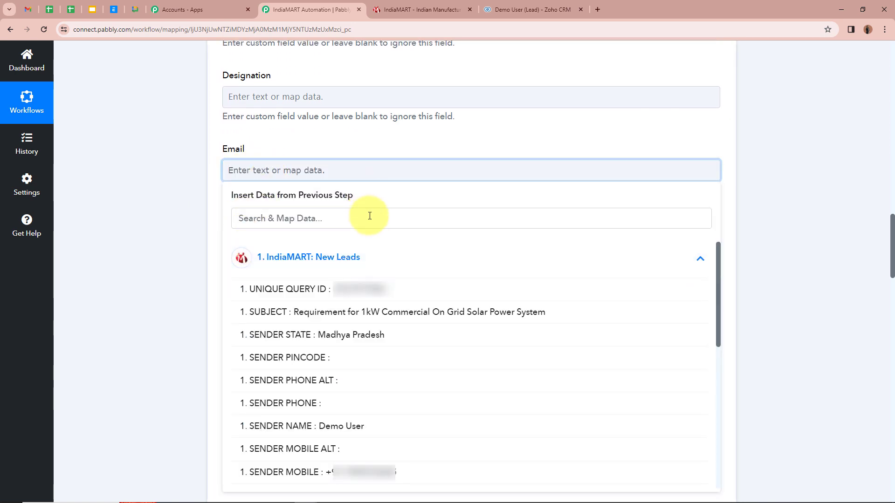
click(370, 216)
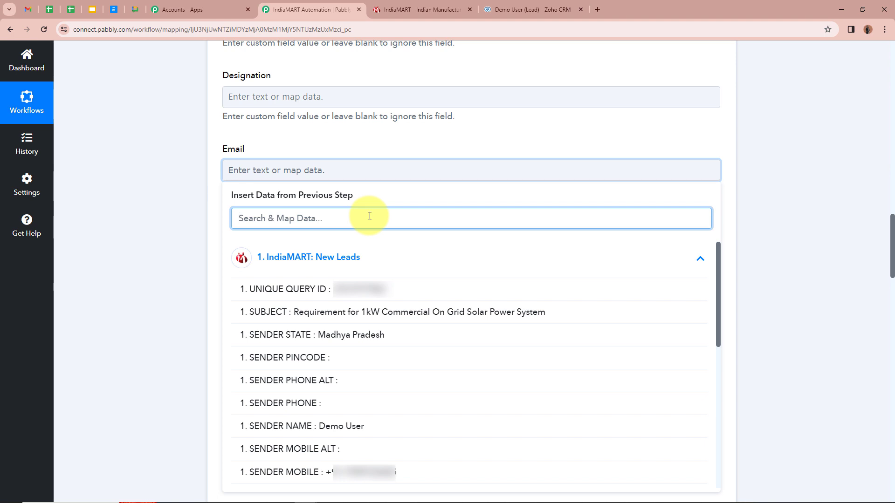
text(email)
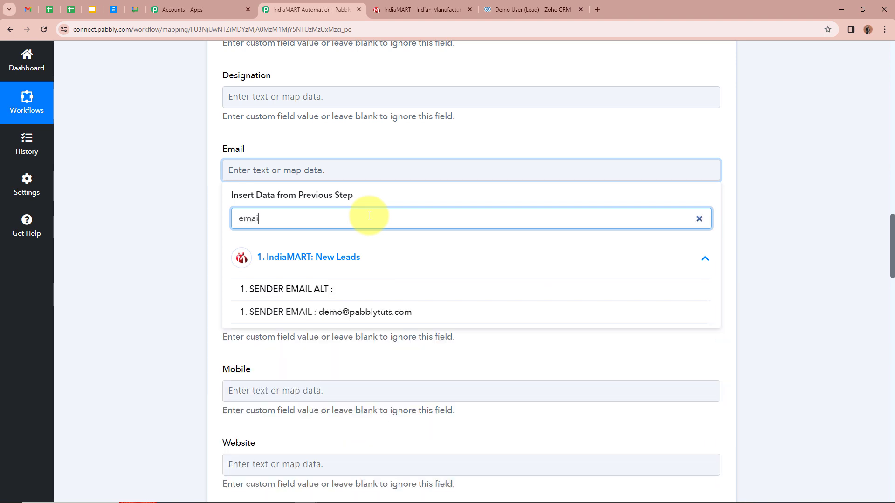
click(326, 312)
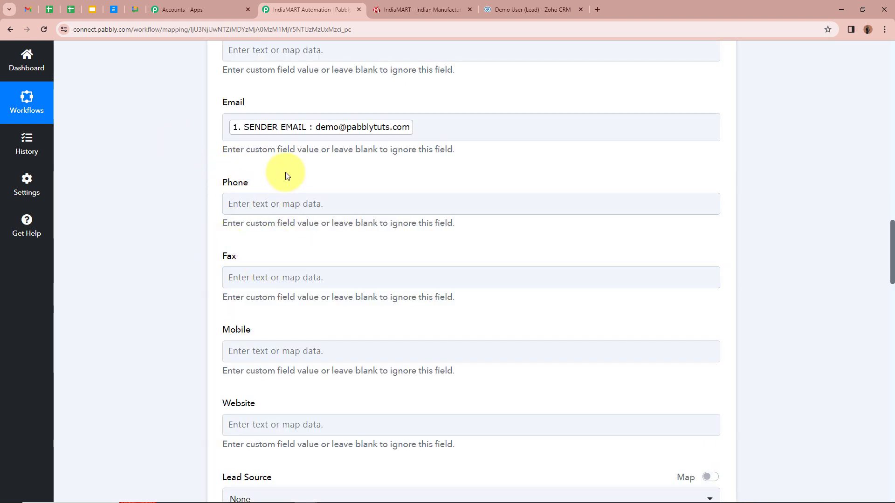
Map the Mobile field to SENDER MOBILE from the IndiaMART New Leads data
scroll(174, 283, down, 3)
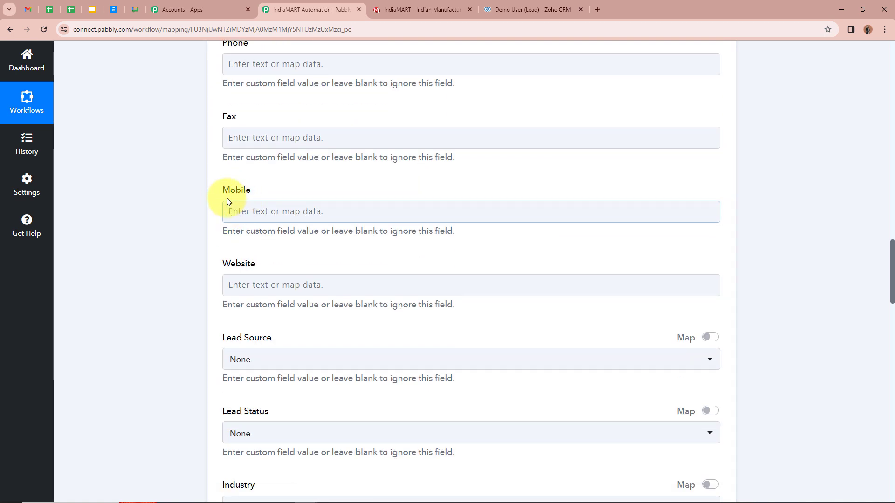
click(265, 213)
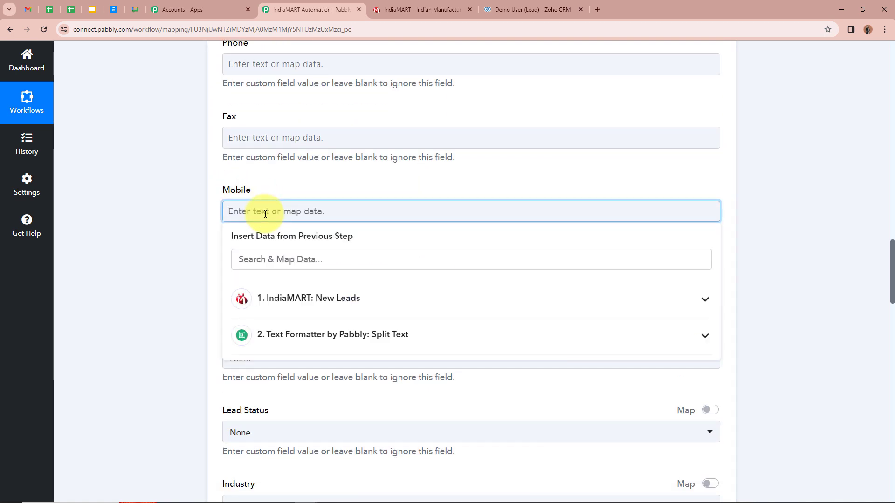
click(296, 257)
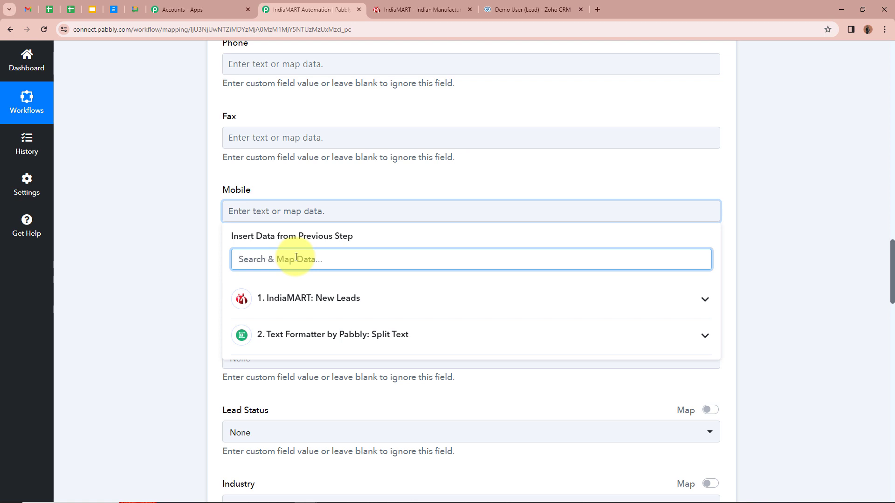
text(mob)
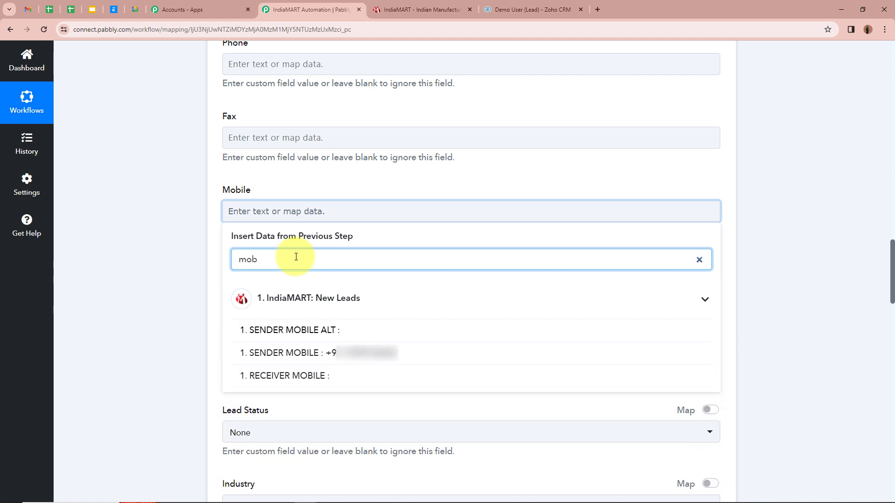
click(340, 353)
click(175, 281)
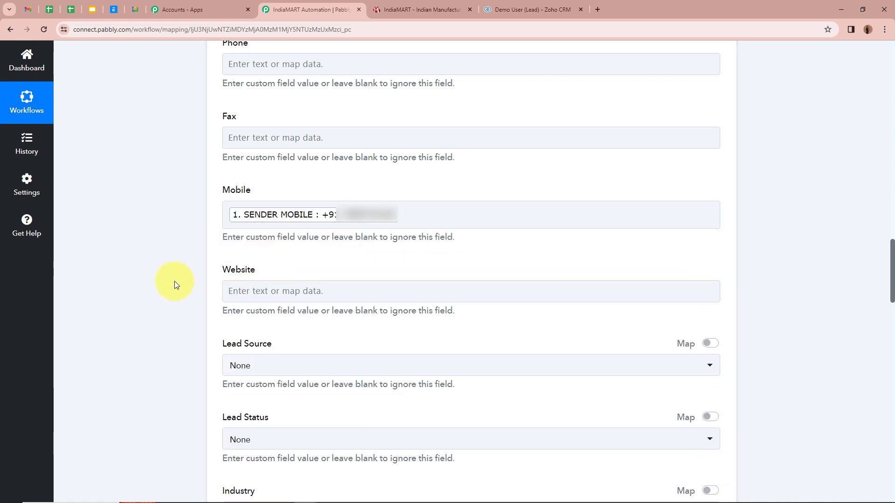
Map the Description field of the Zoho CRM action to QUERY MESSAGE from the IndiaMART New Leads data
scroll(175, 281, down, 2)
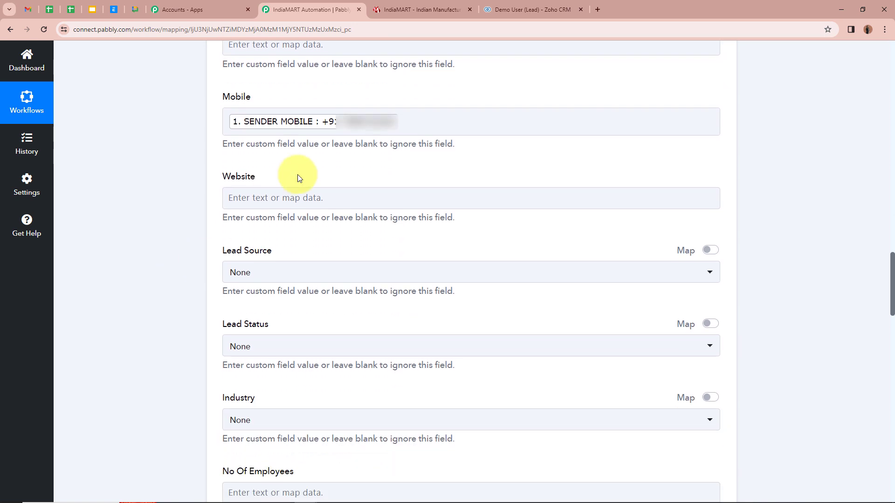
scroll(366, 266, down, 6)
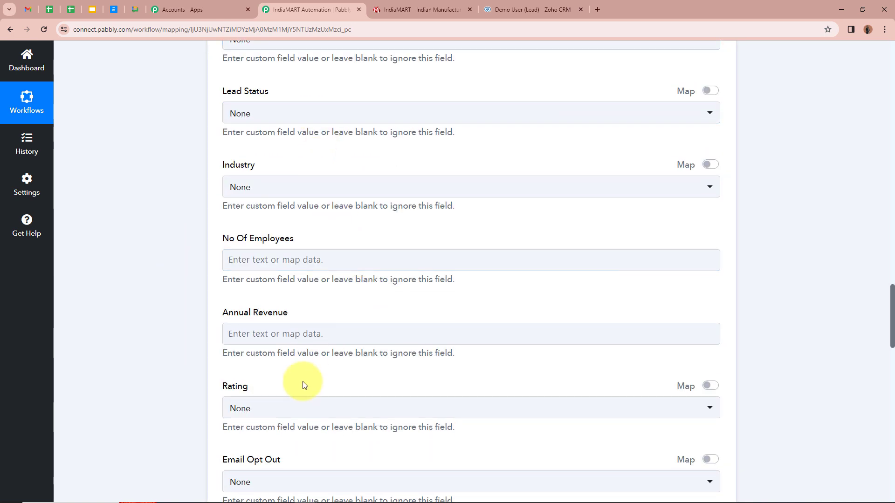
scroll(300, 379, down, 6)
scroll(215, 324, down, 5)
scroll(177, 308, down, 4)
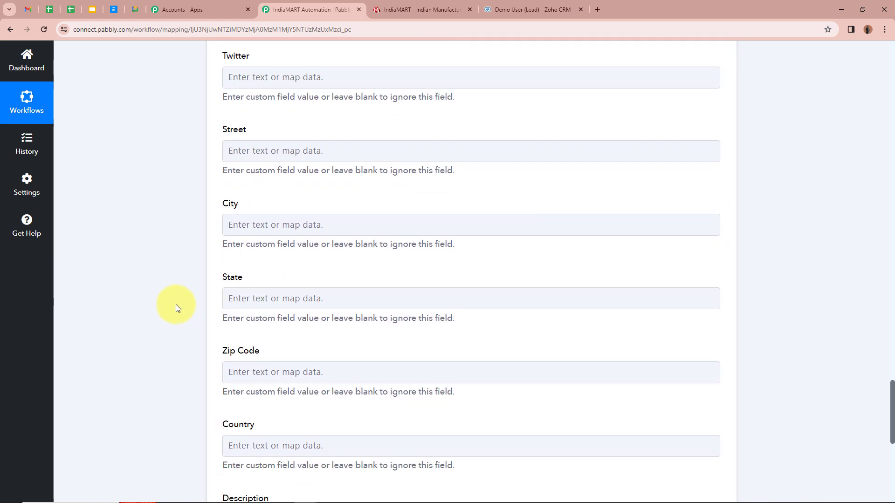
scroll(223, 336, down, 4)
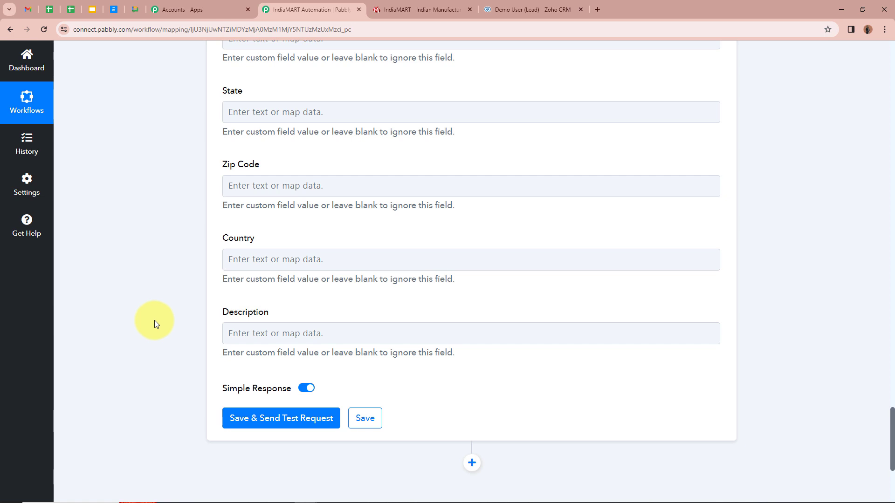
scroll(152, 320, down, 1)
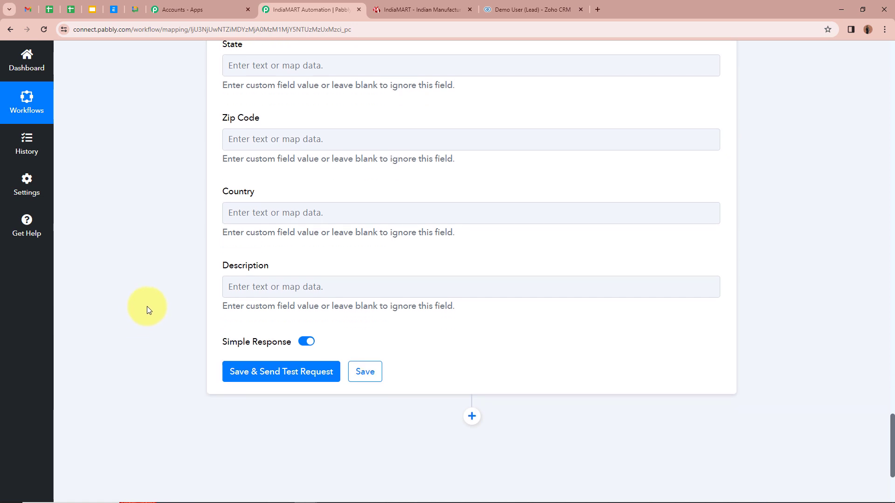
scroll(148, 304, down, 1)
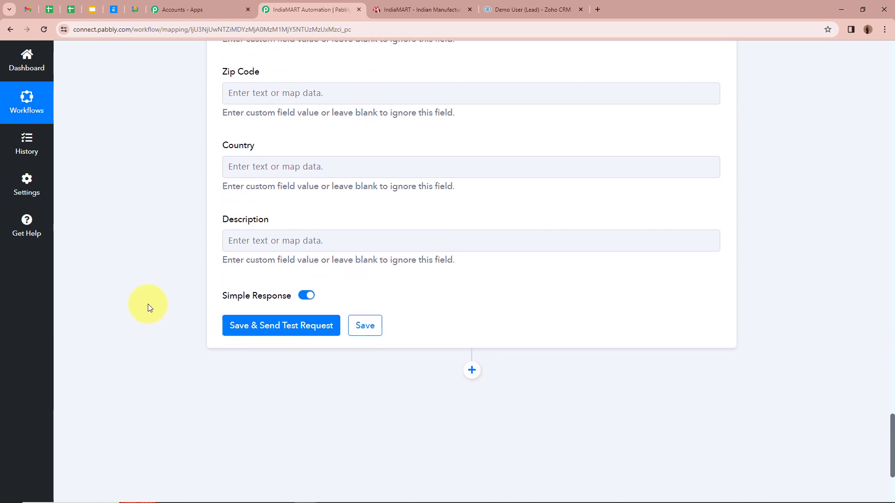
click(259, 247)
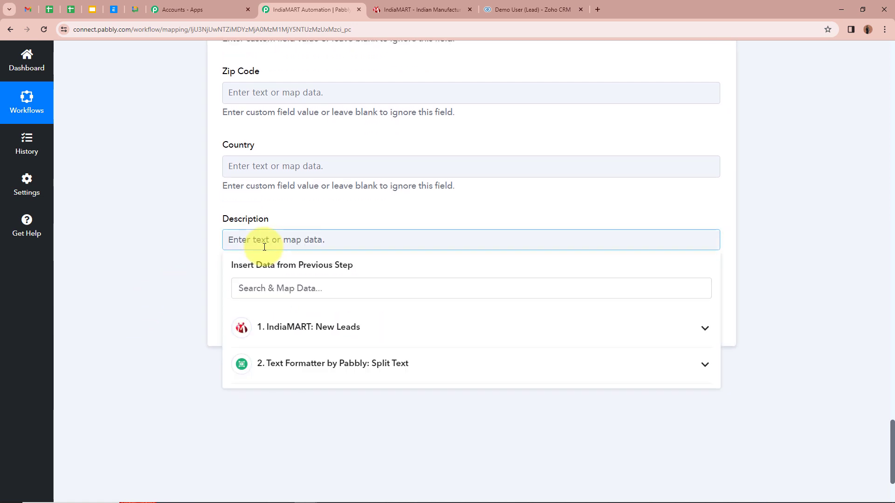
click(706, 330)
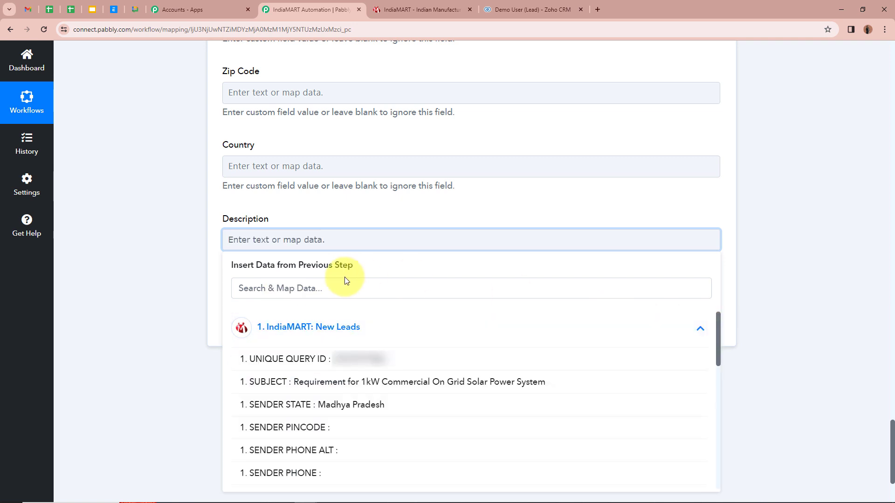
scroll(350, 280, down, 5)
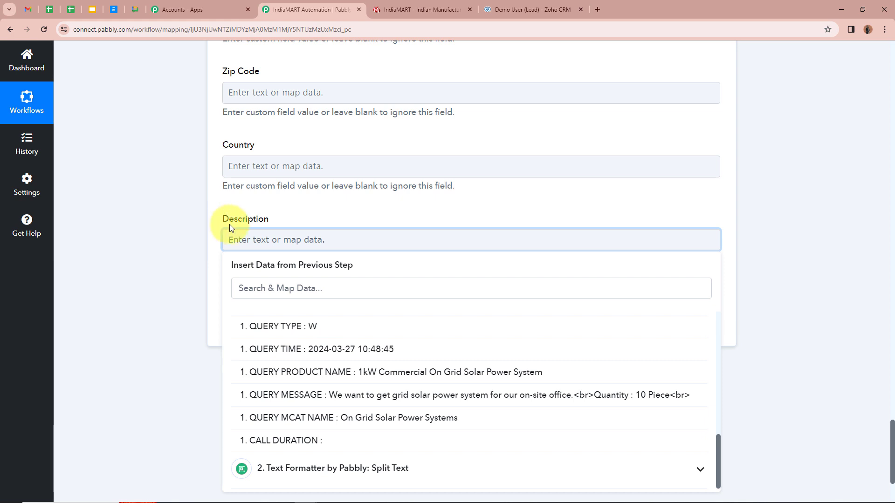
click(355, 397)
click(189, 259)
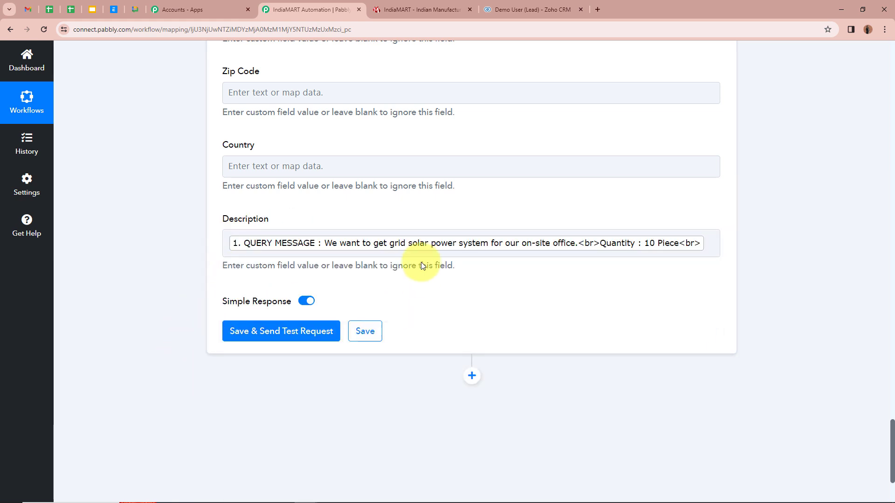
Save the Zoho CRM action with a test request and check the response received
scroll(177, 256, up, 4)
scroll(177, 255, down, 3)
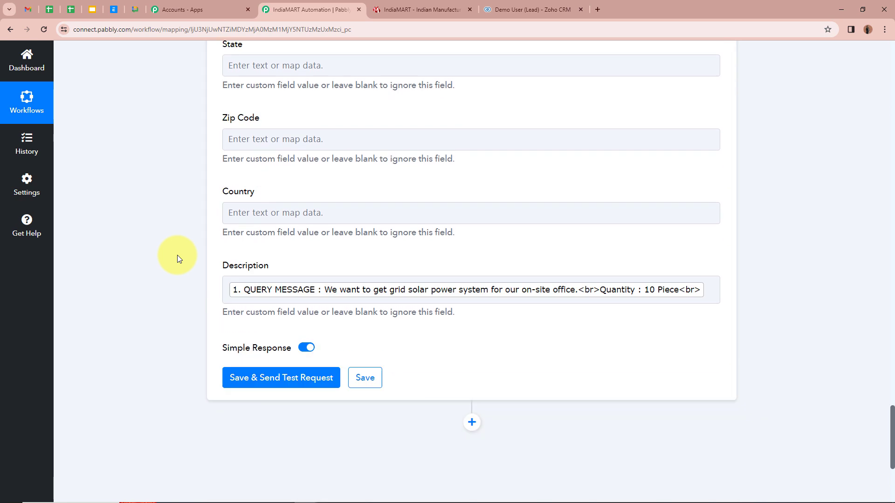
click(292, 378)
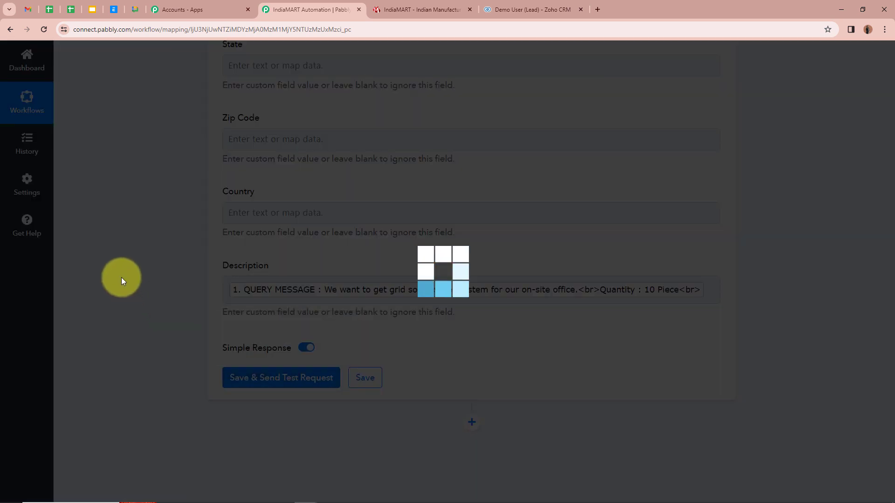
scroll(238, 321, down, 6)
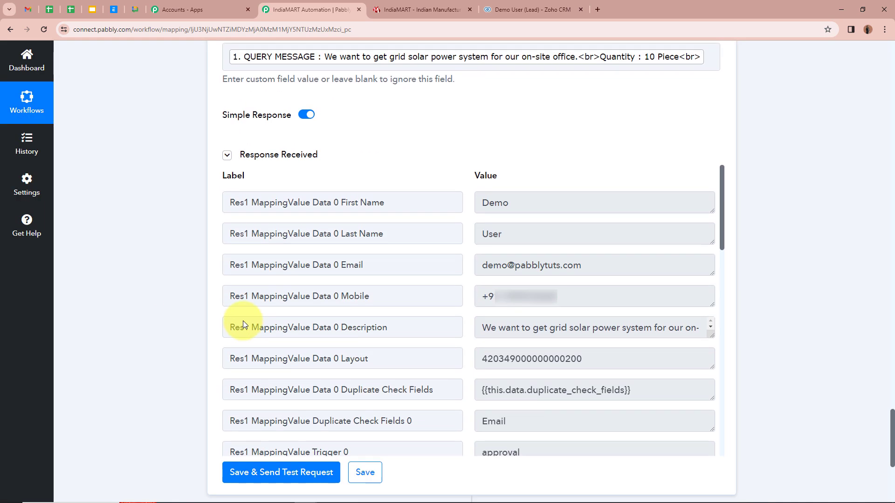
Switch to Zoho CRM, open the first lead in the Leads list and check its name, email, mobile and description details
scroll(425, 160, down, 6)
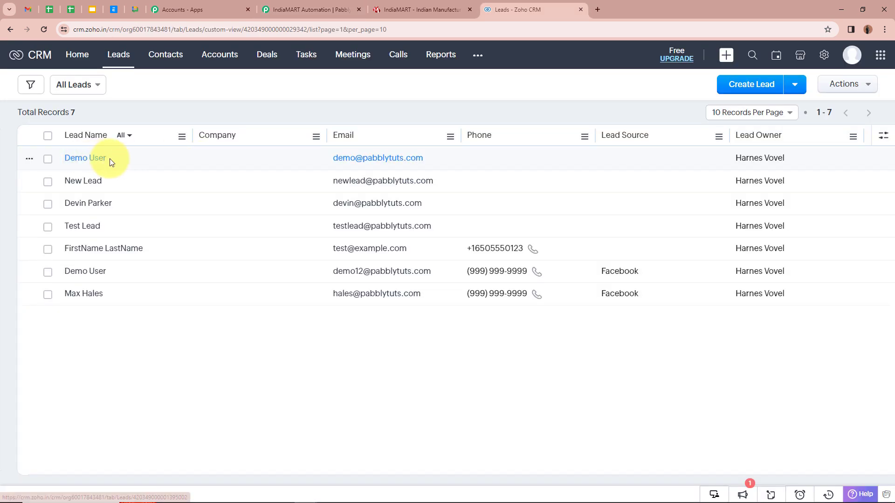
click(129, 159)
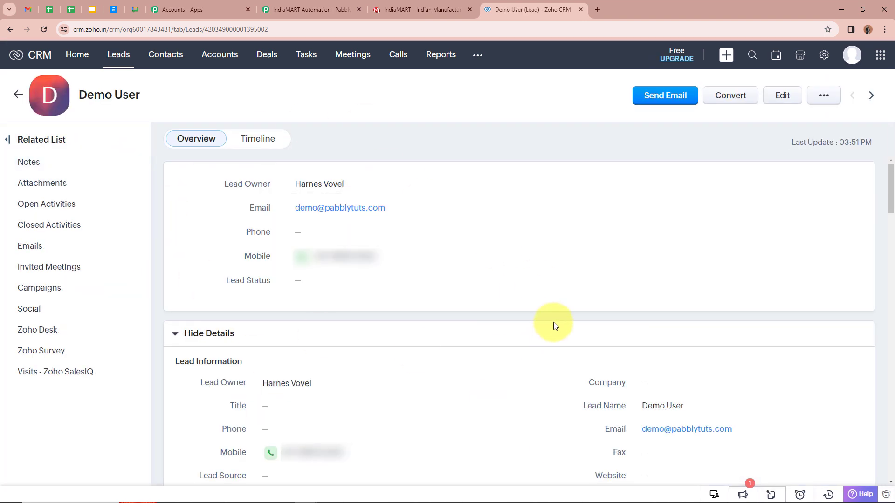
scroll(553, 322, down, 10)
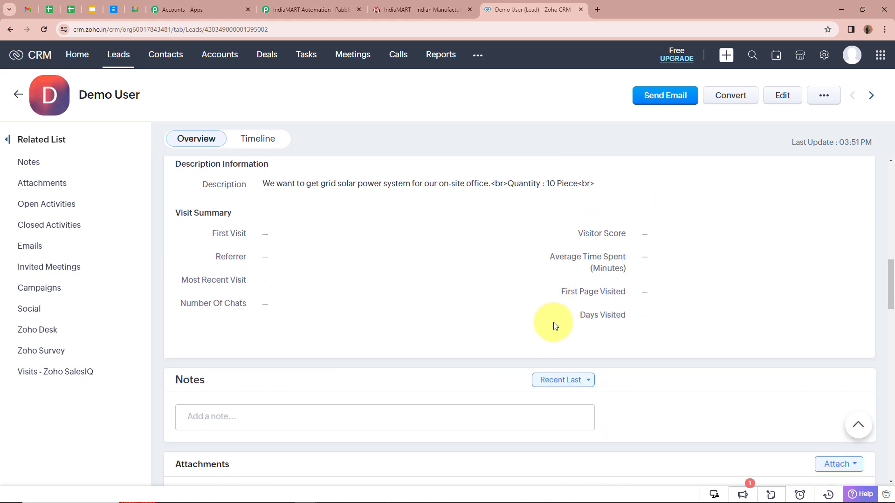
scroll(647, 321, up, 10)
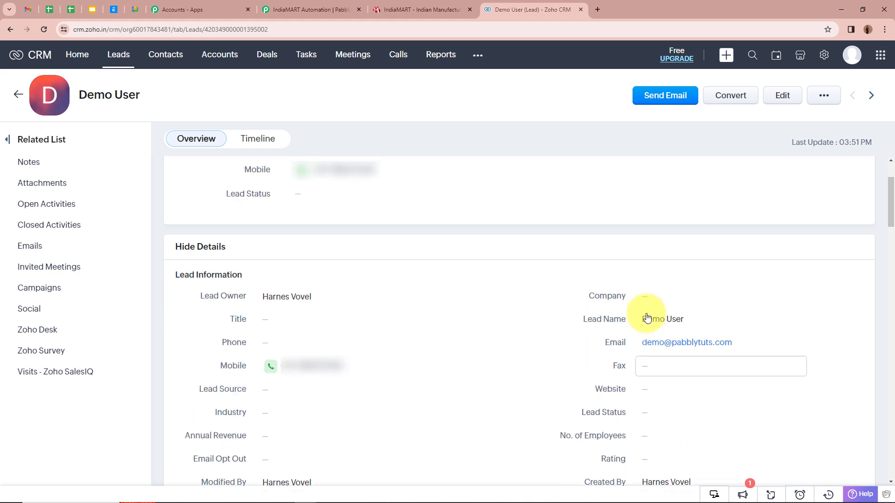
scroll(647, 317, up, 2)
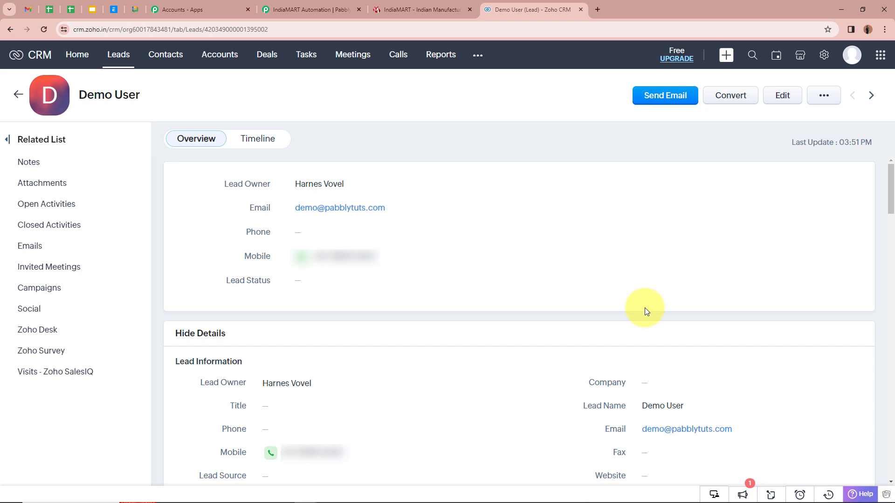
Return to the IndiaMART Automation workflow in Pabbly Connect and review its trigger and action steps
click(310, 9)
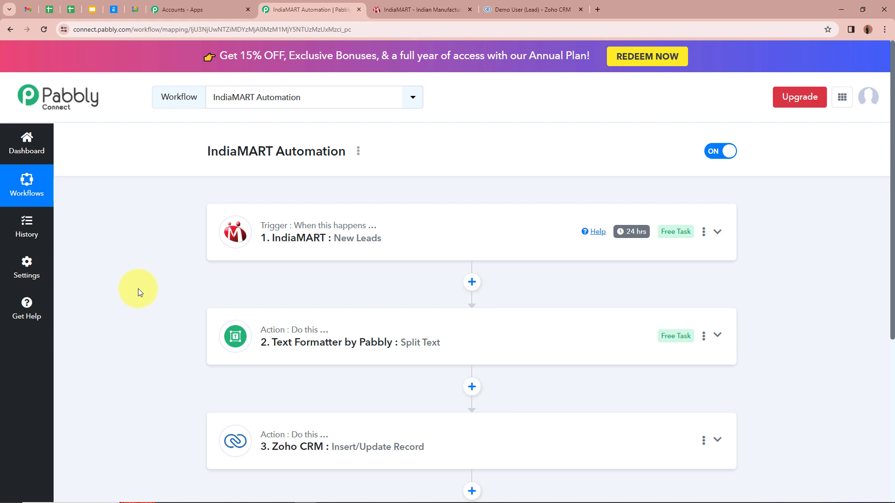
scroll(204, 252, down, 5)
scroll(204, 252, up, 5)
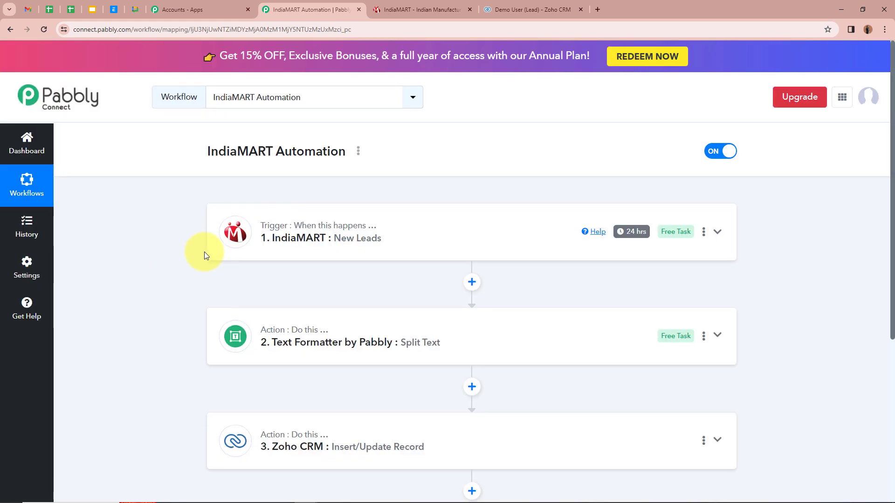